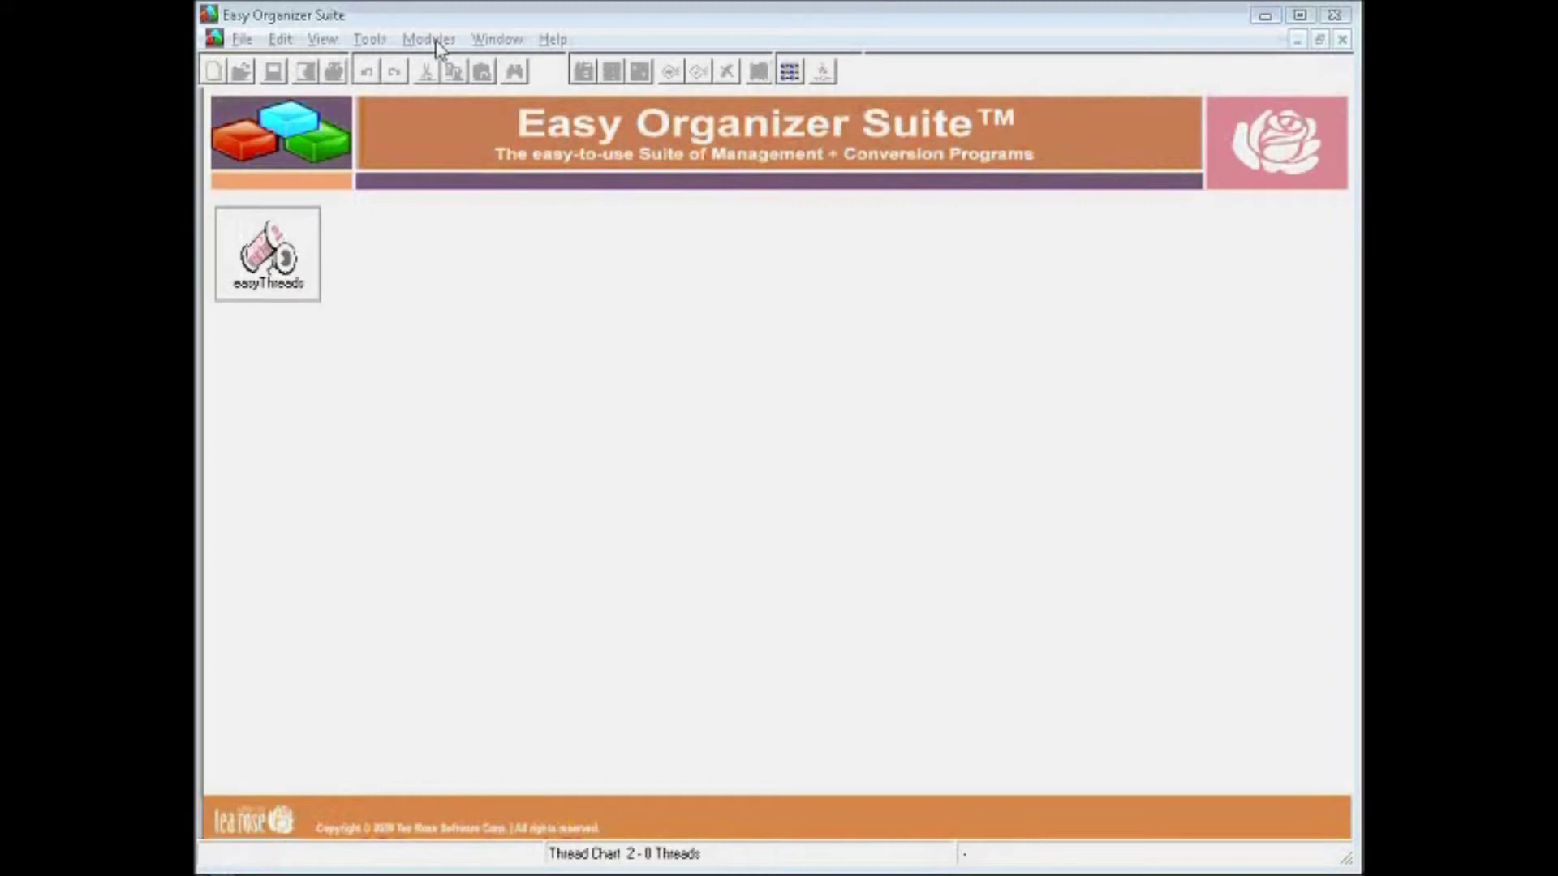
Launch easyThreads from the Modules > Threads Organizer menu.
left_click(425, 40)
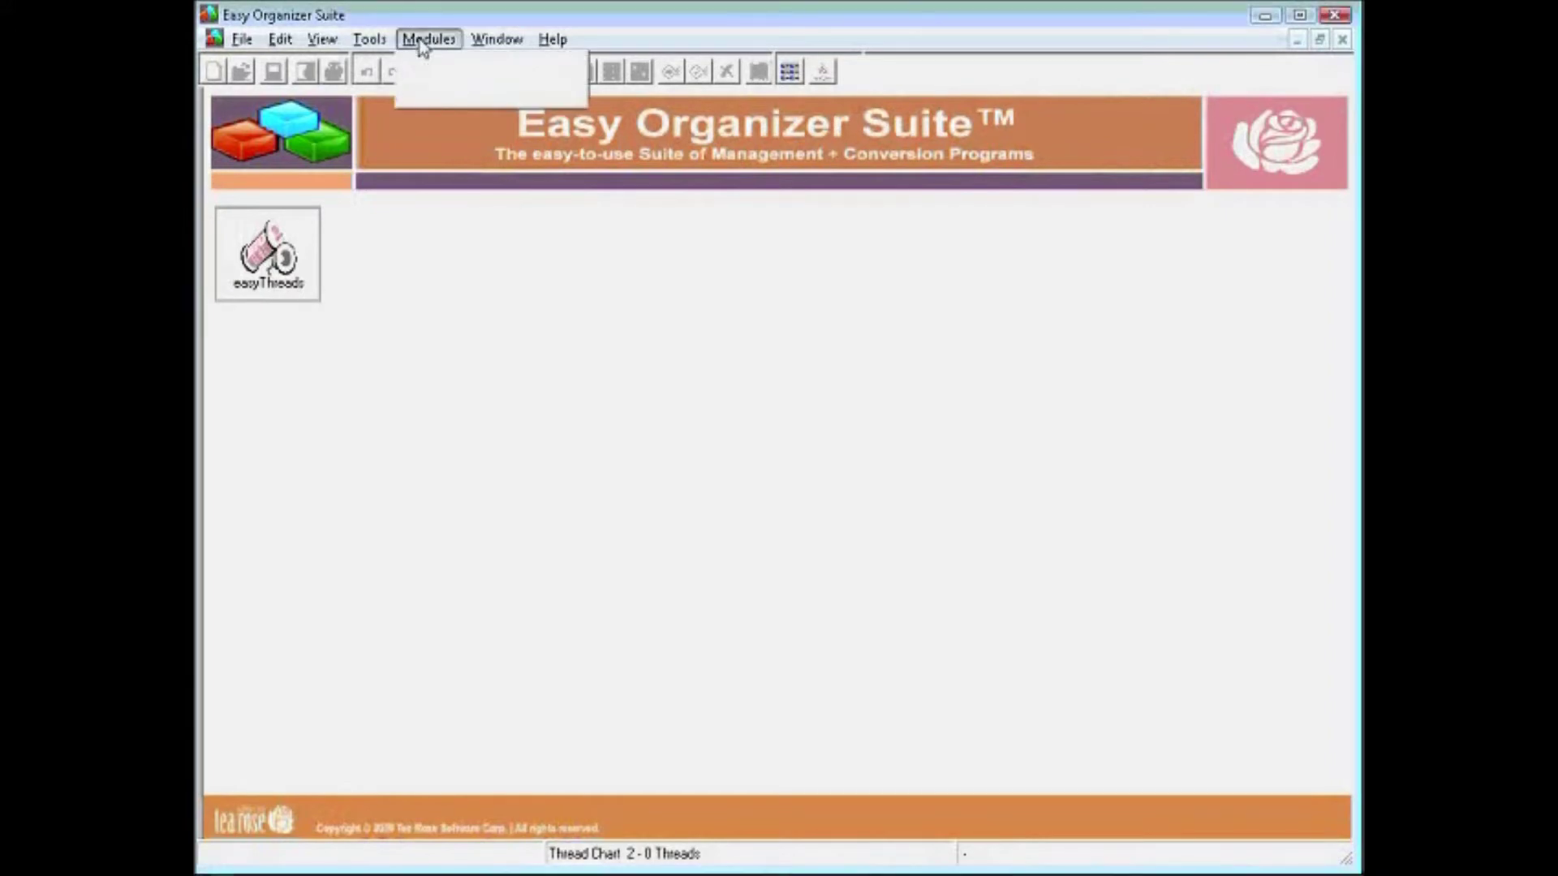
mouse_move(469, 98)
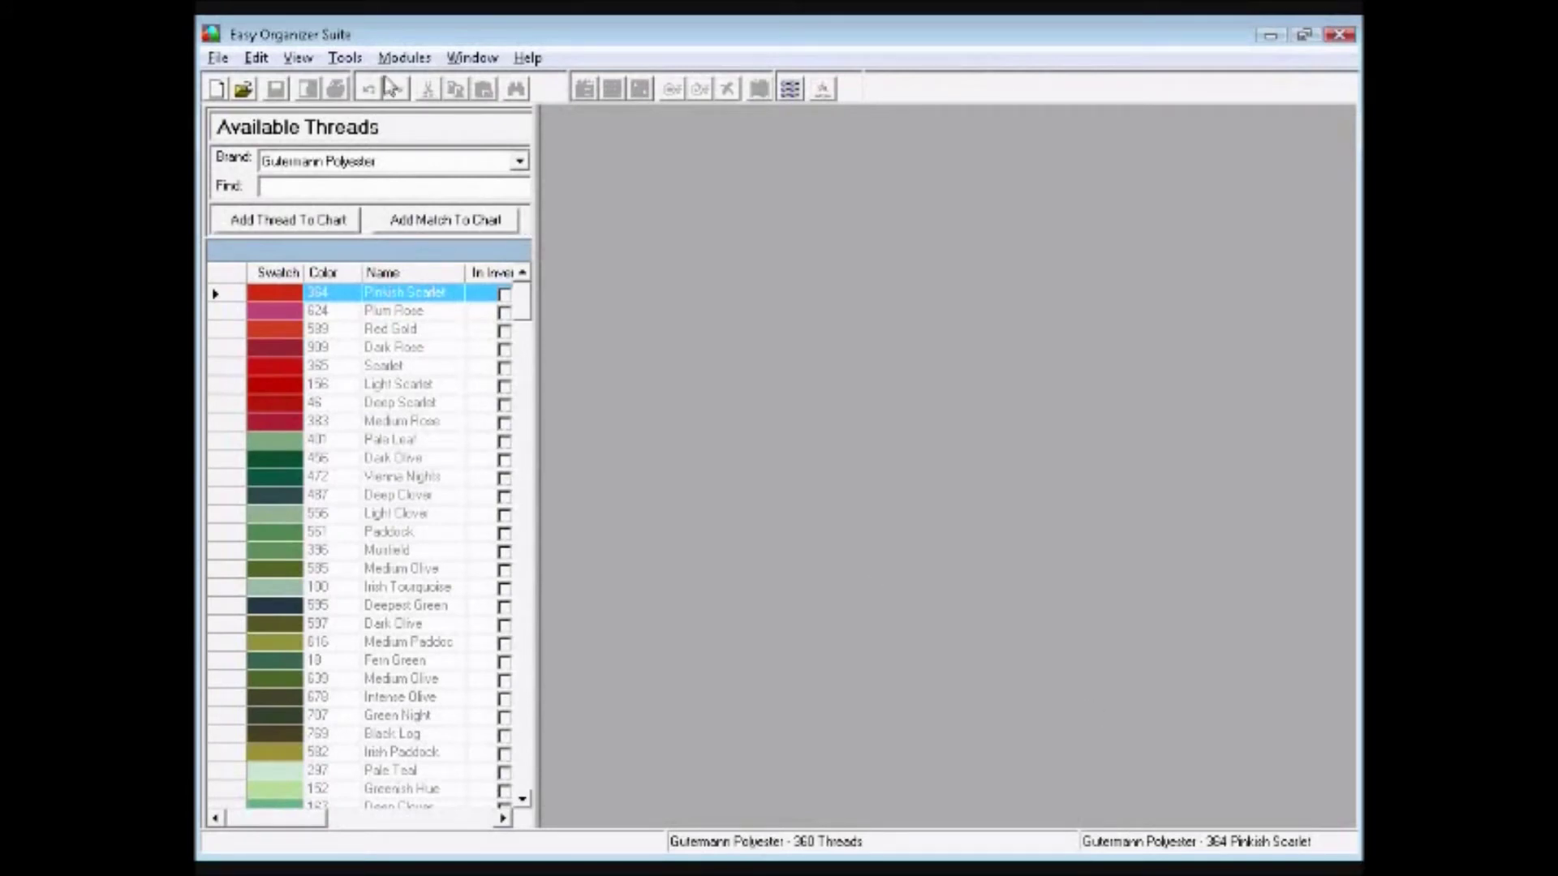
left_click(298, 58)
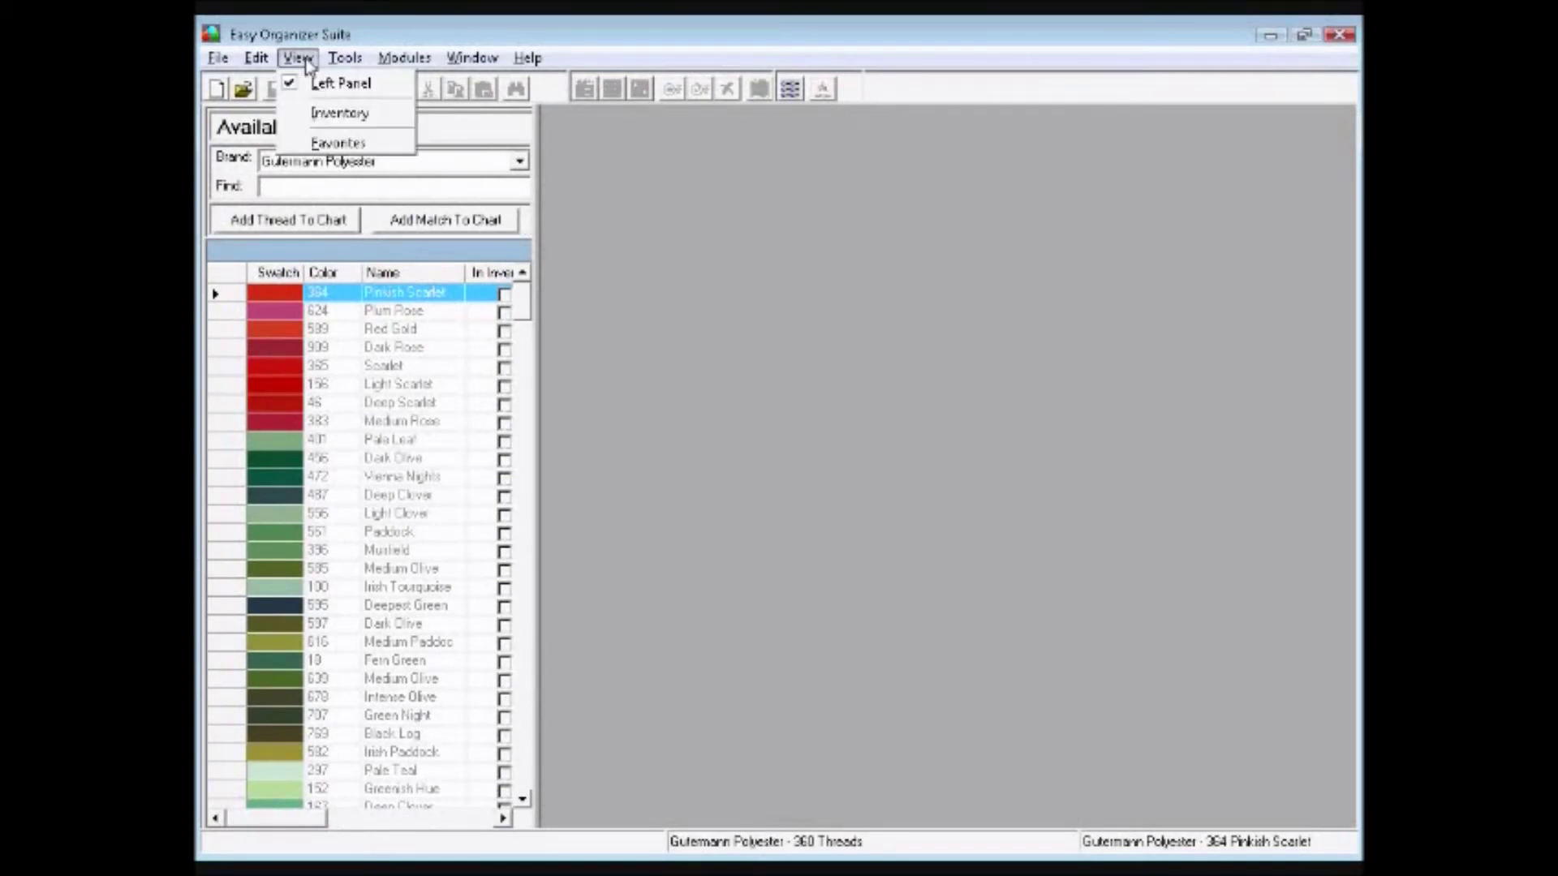
left_click(335, 117)
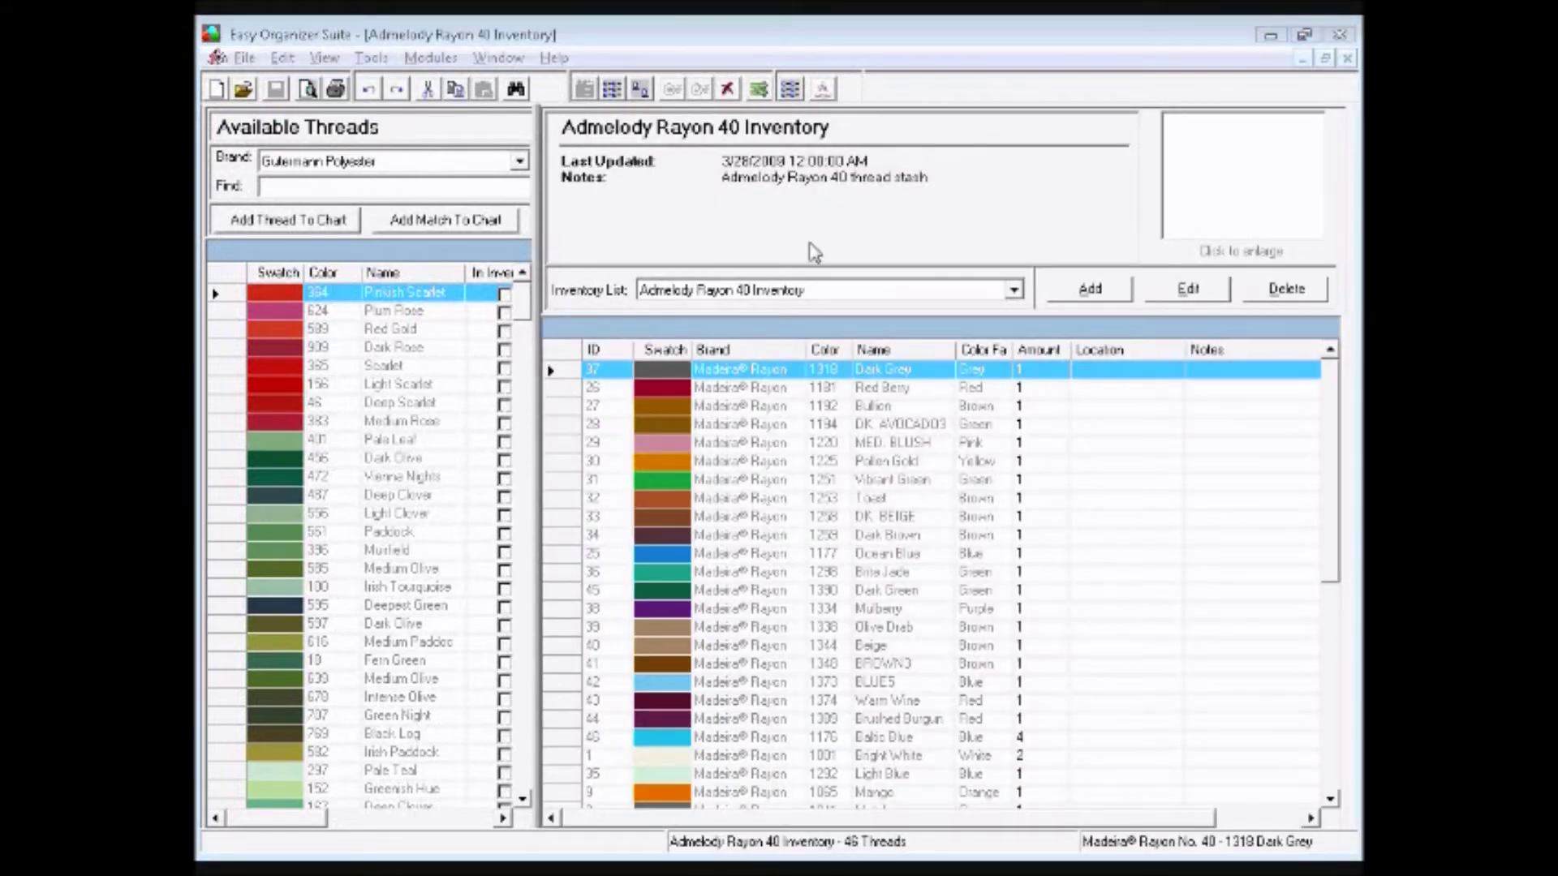
left_click(1014, 290)
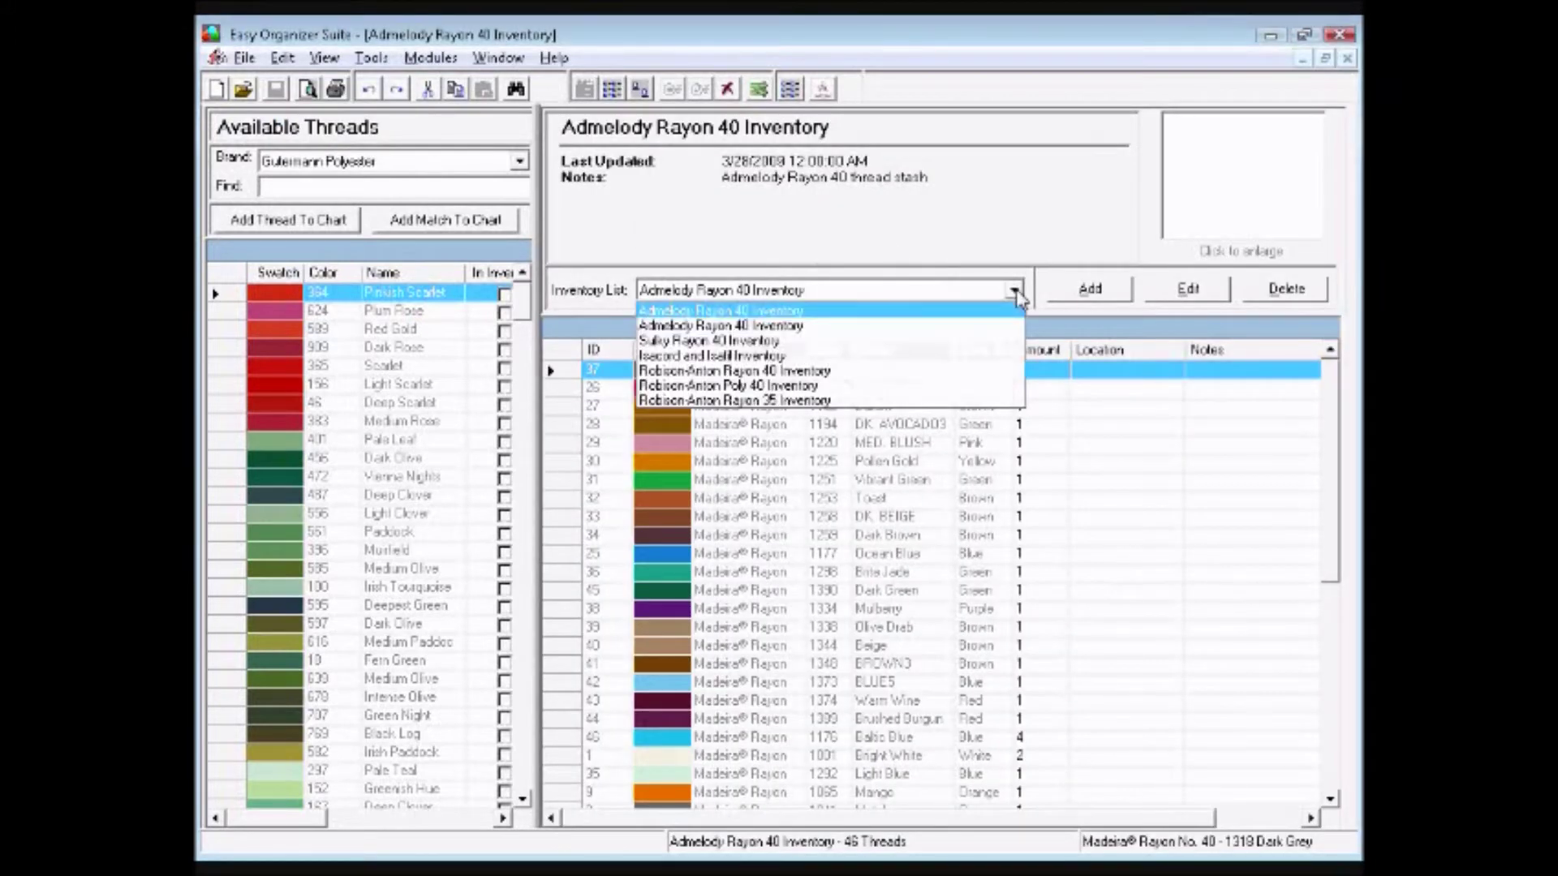
left_click(856, 370)
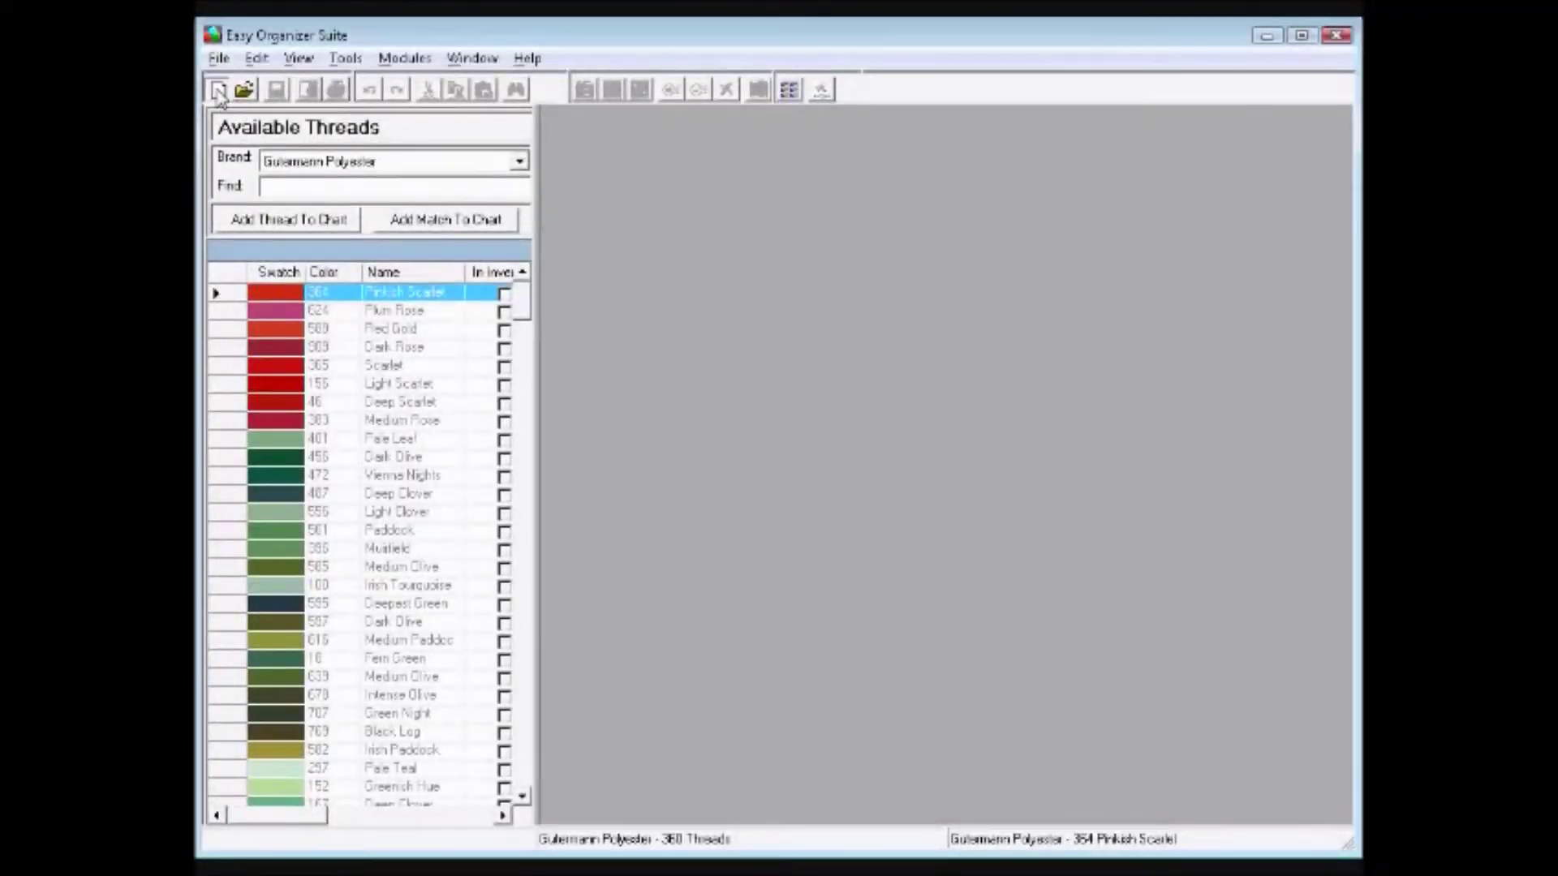
Create a new thread chart and enter Swan1 as its design name.
left_click(217, 90)
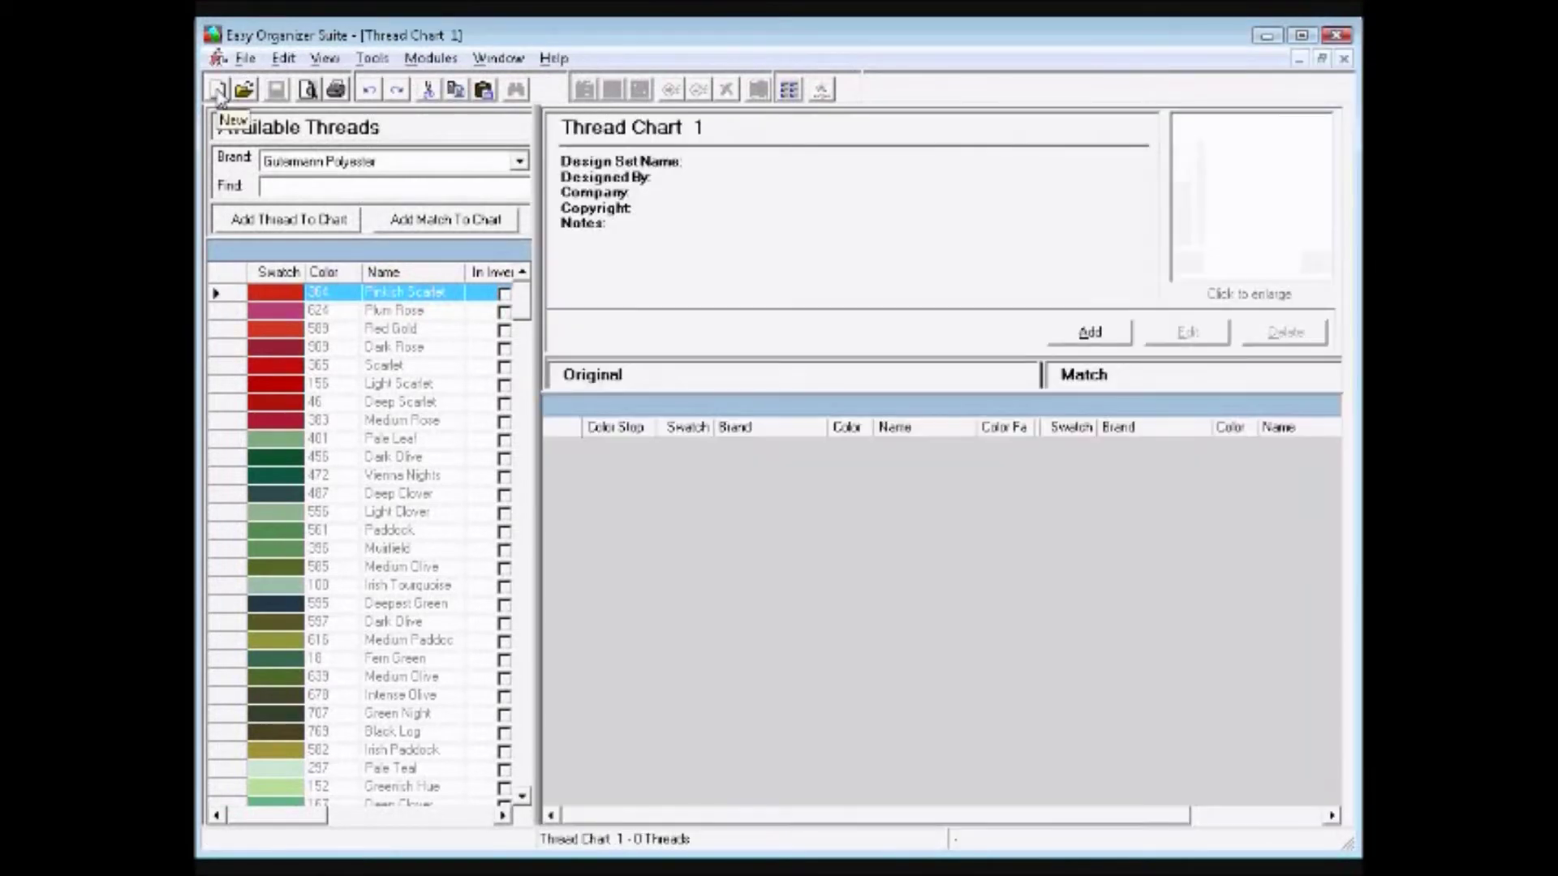
left_click(1090, 334)
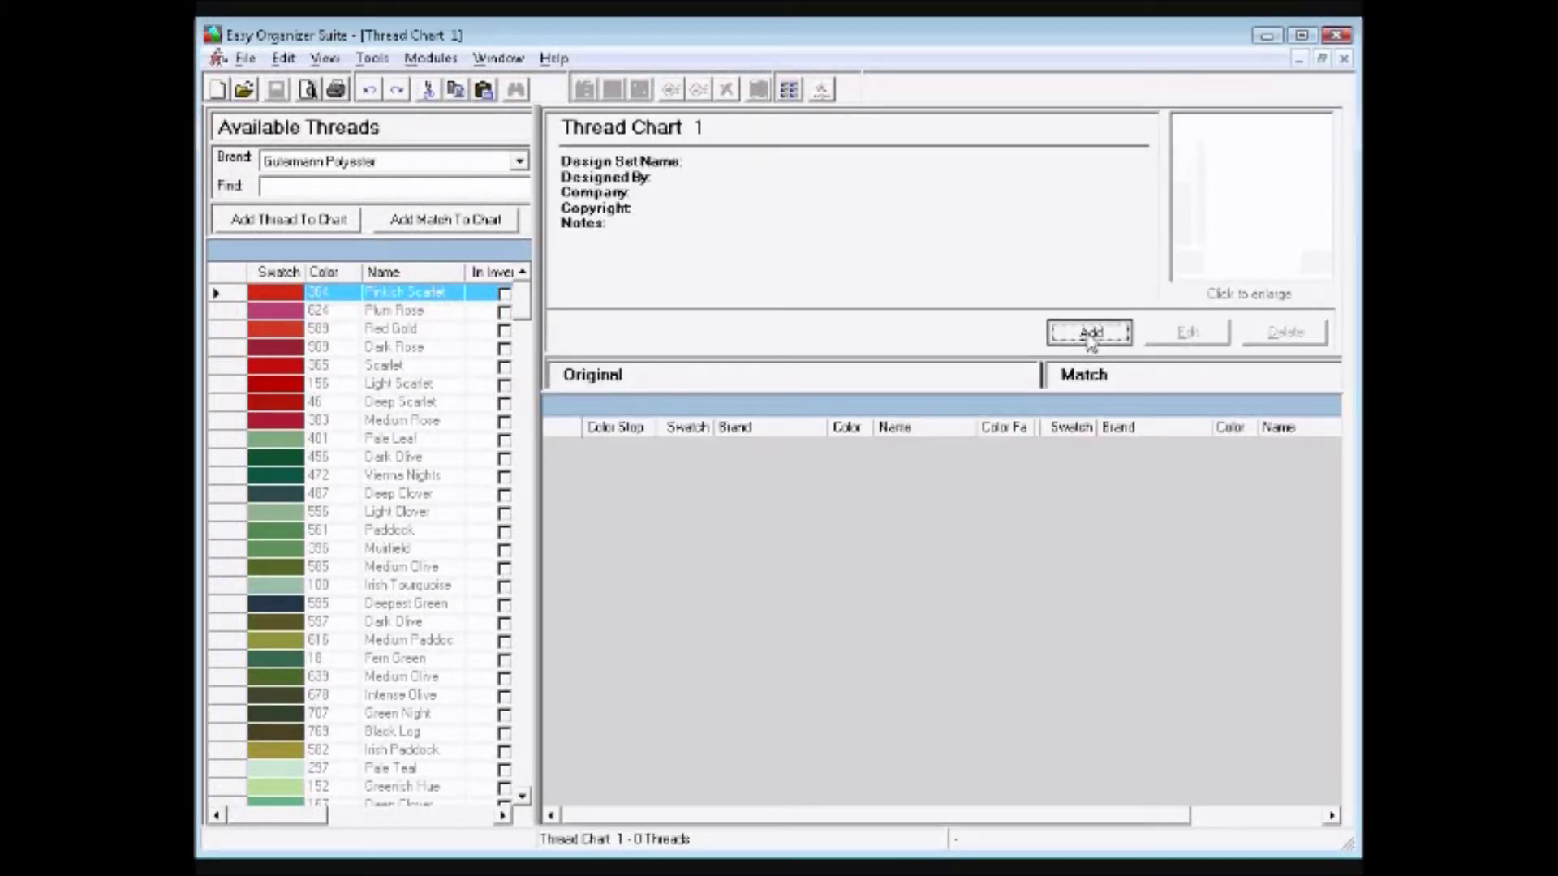
type("Swan")
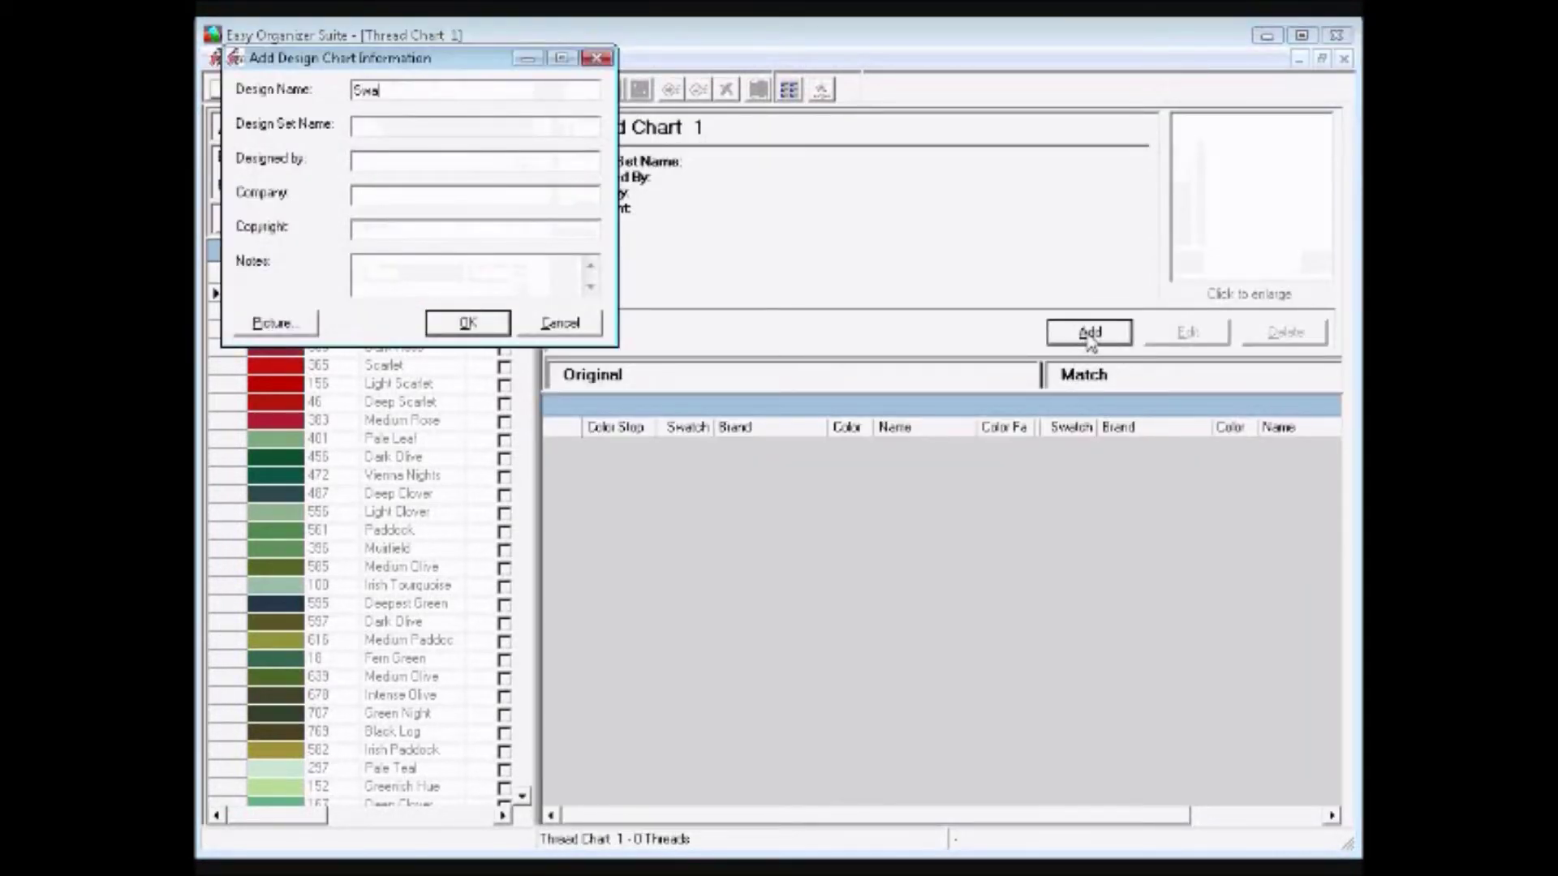
type("1")
key("Tab")
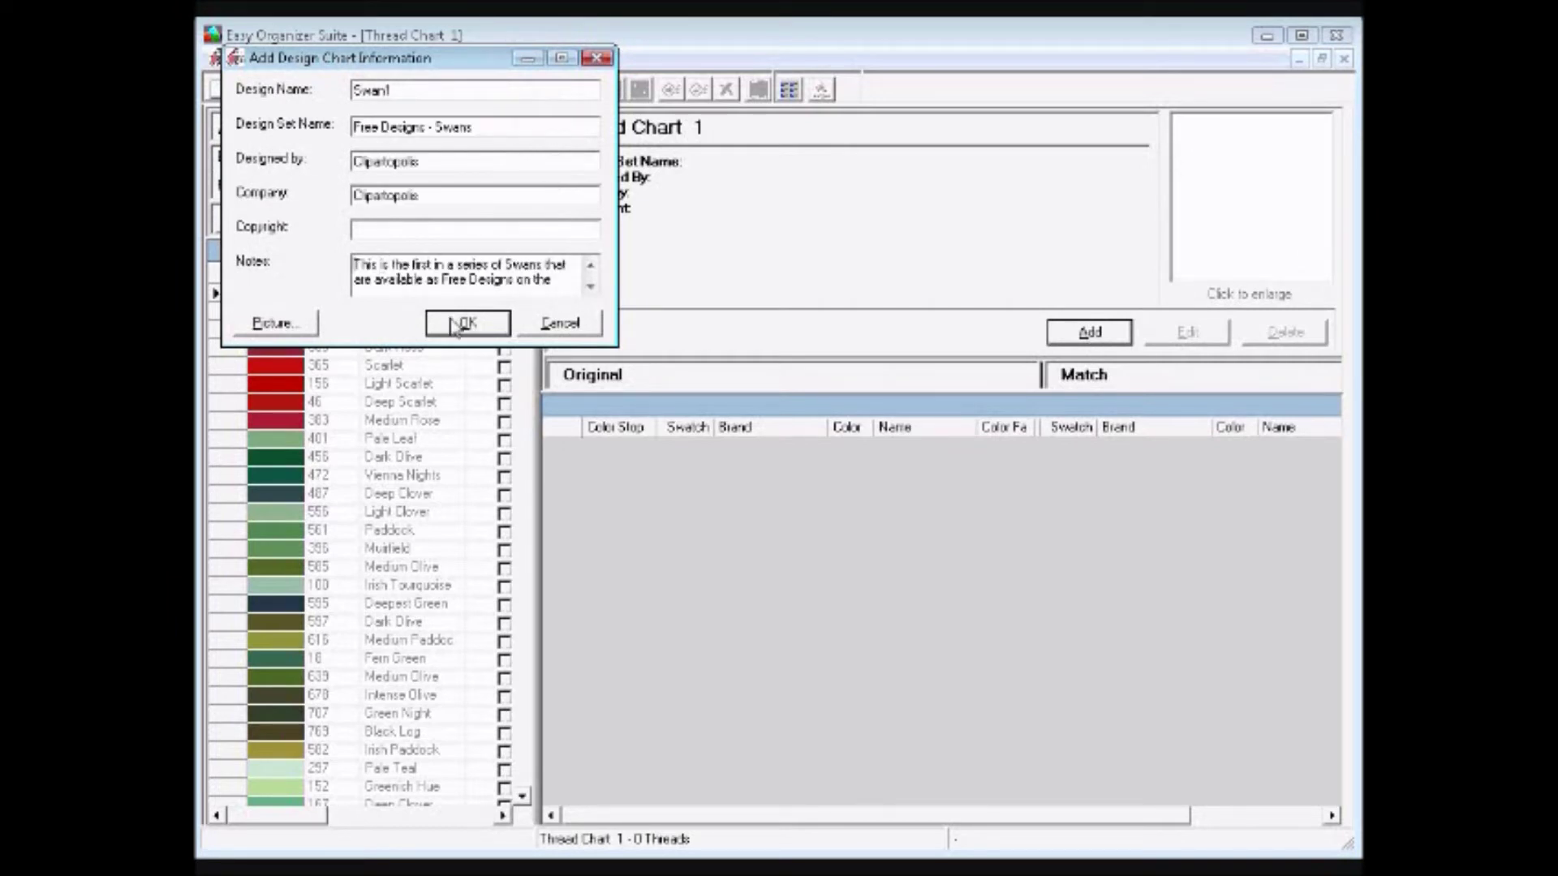
Attach the swan picture to Swan1 and save the design information.
left_click(292, 327)
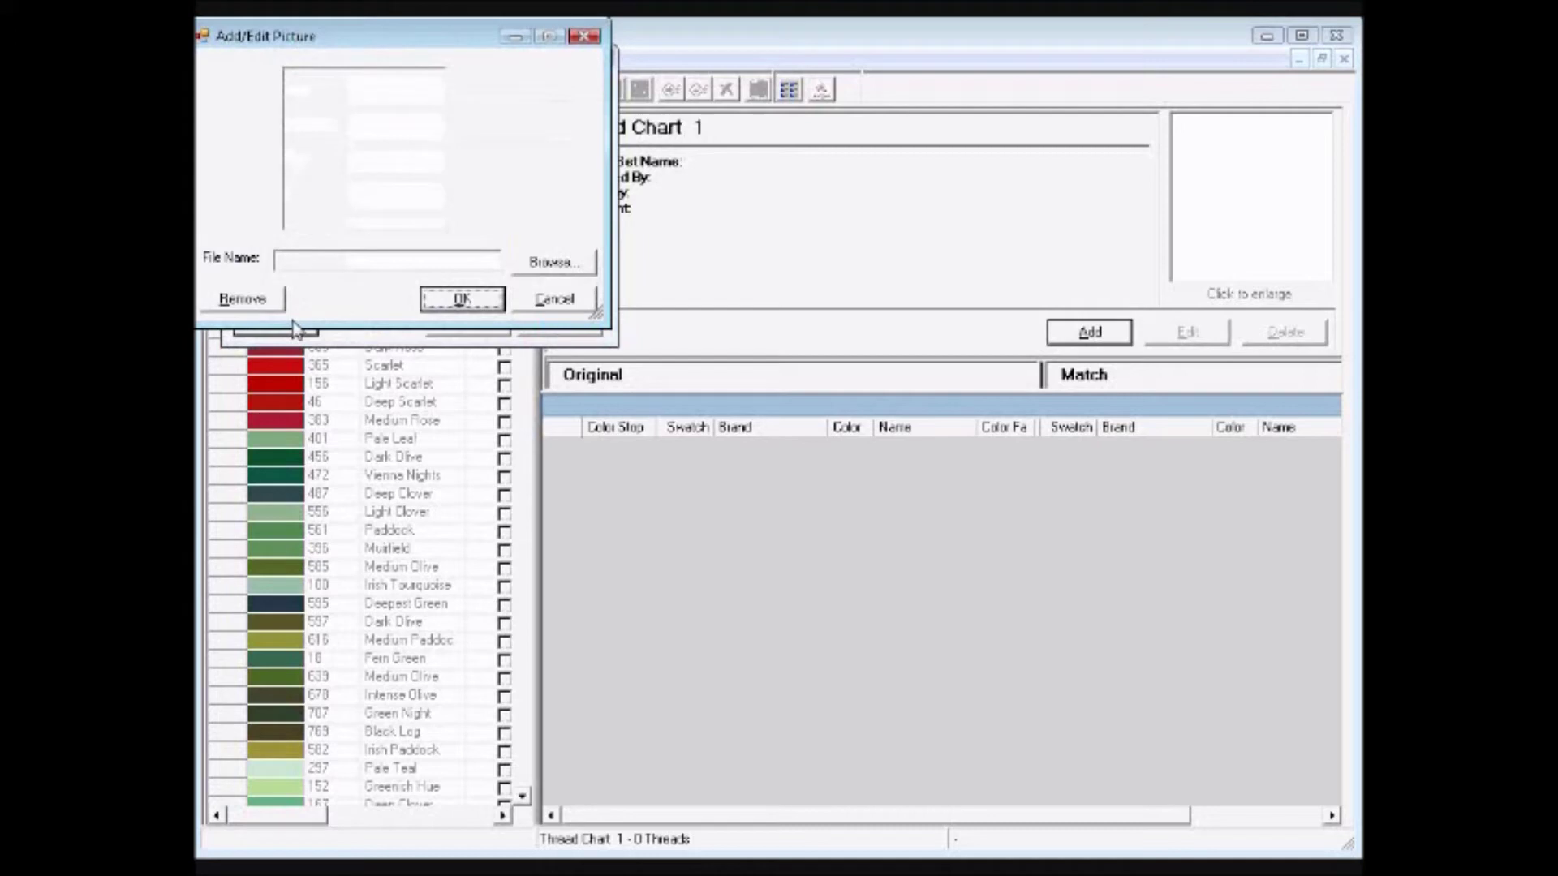
left_click(546, 267)
left_click(568, 182)
double_click(568, 181)
left_click(464, 300)
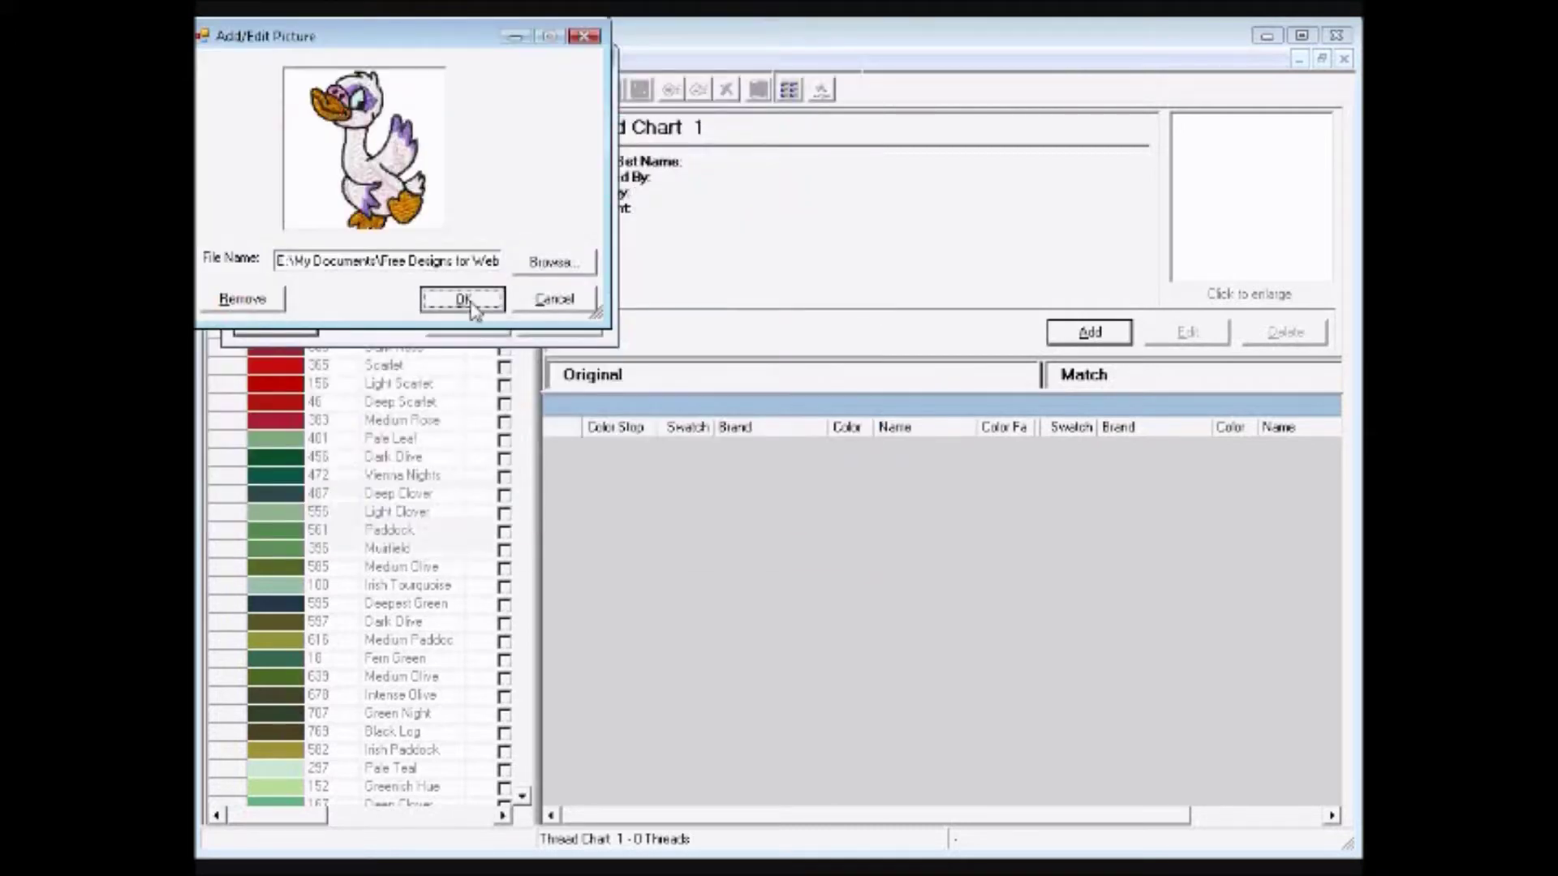
left_click(470, 325)
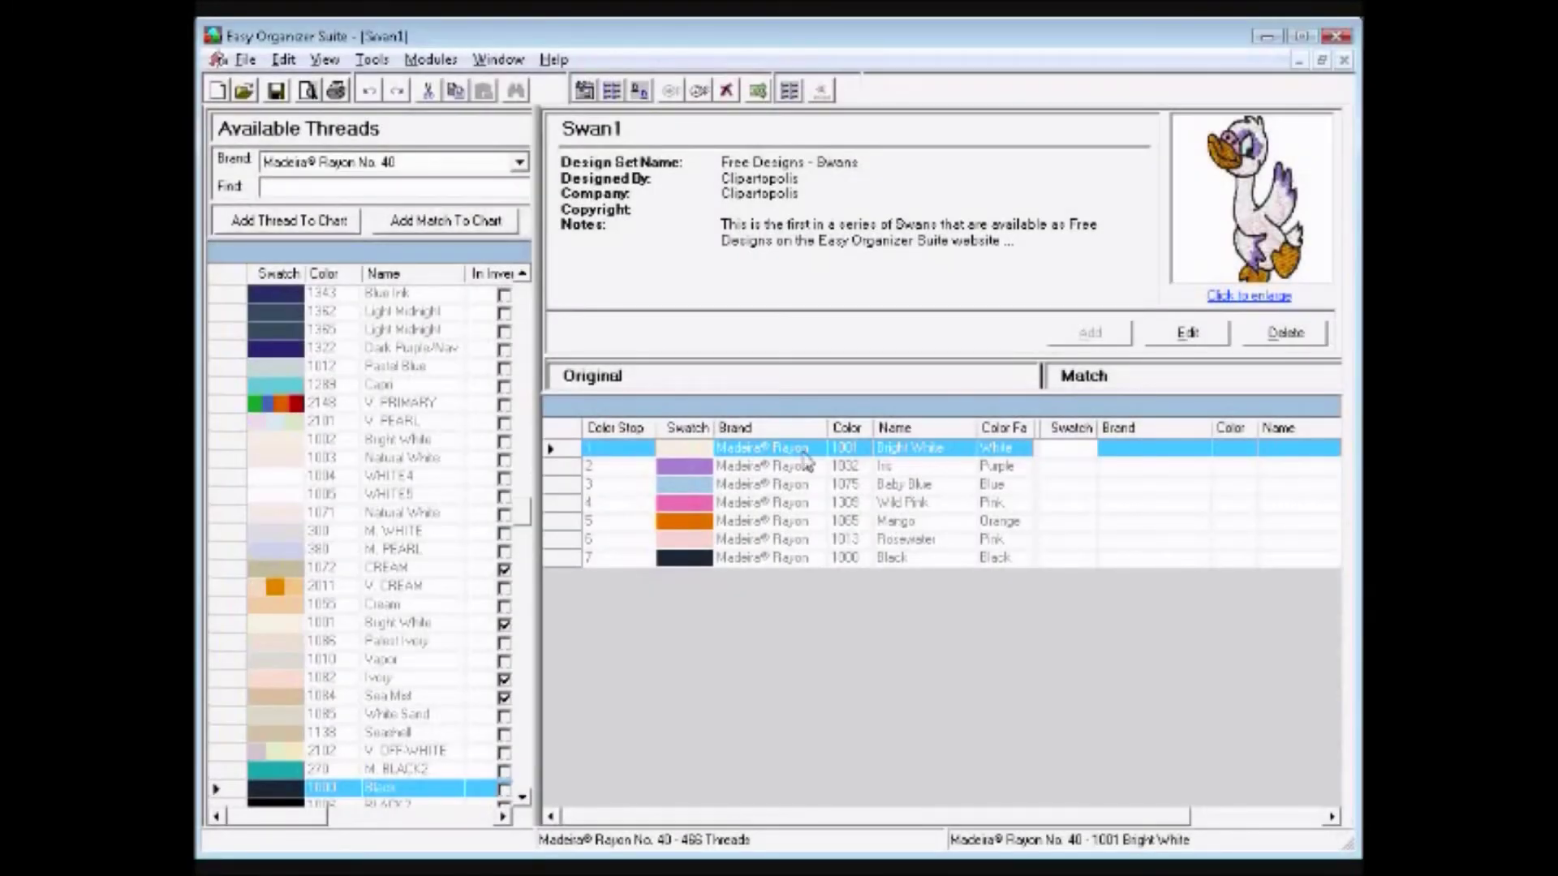
Convert Swan1's threads to Sulky 40 wt Rayon matches from the Sulky Rayon 40 Inventory.
right_click(806, 456)
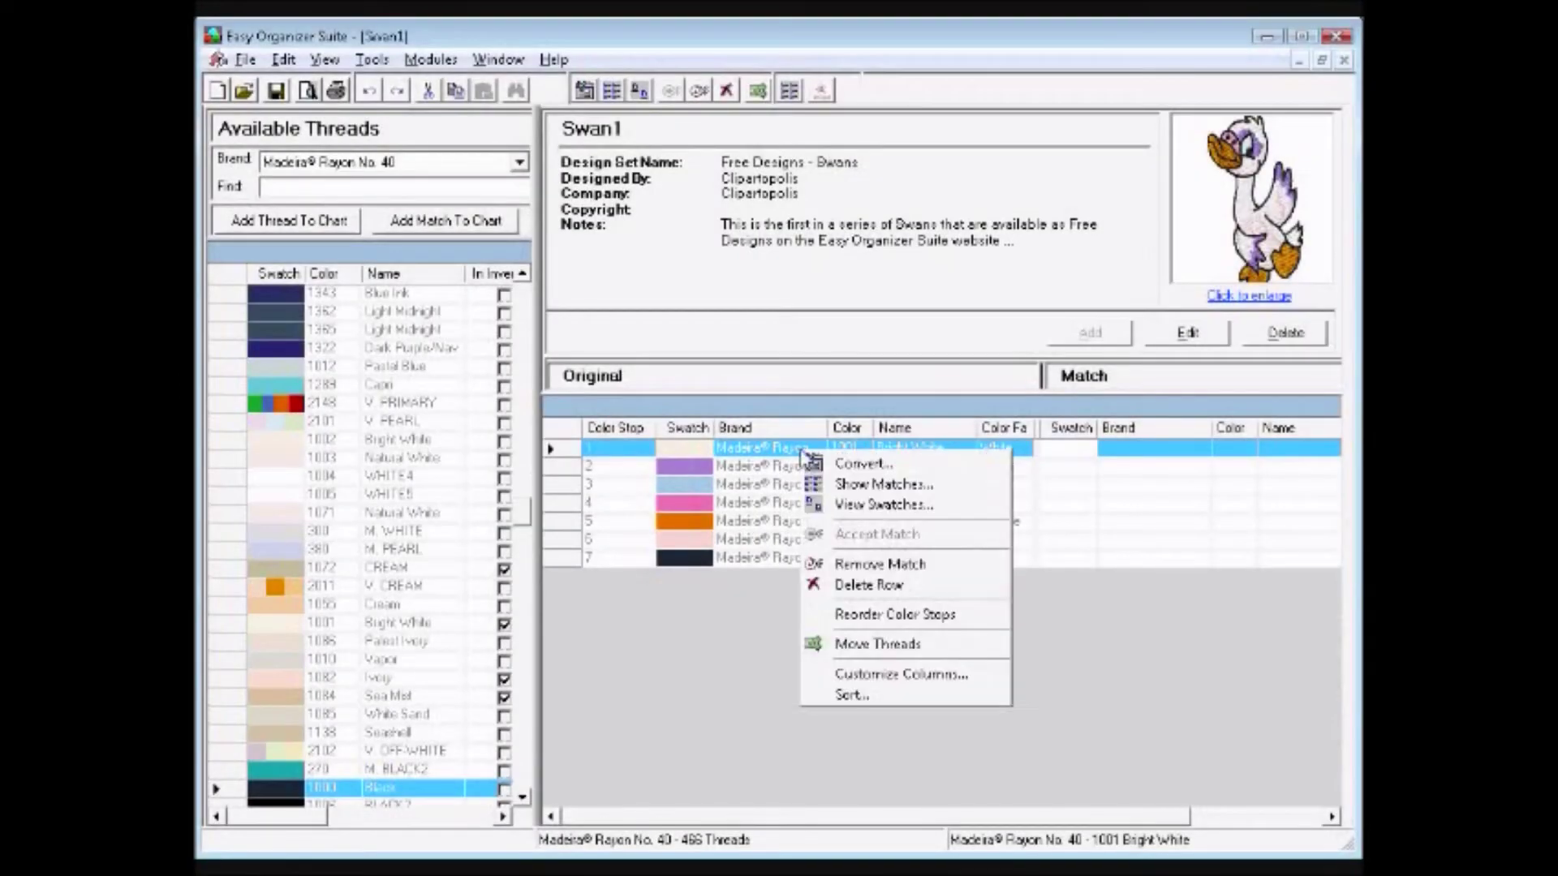
left_click(862, 465)
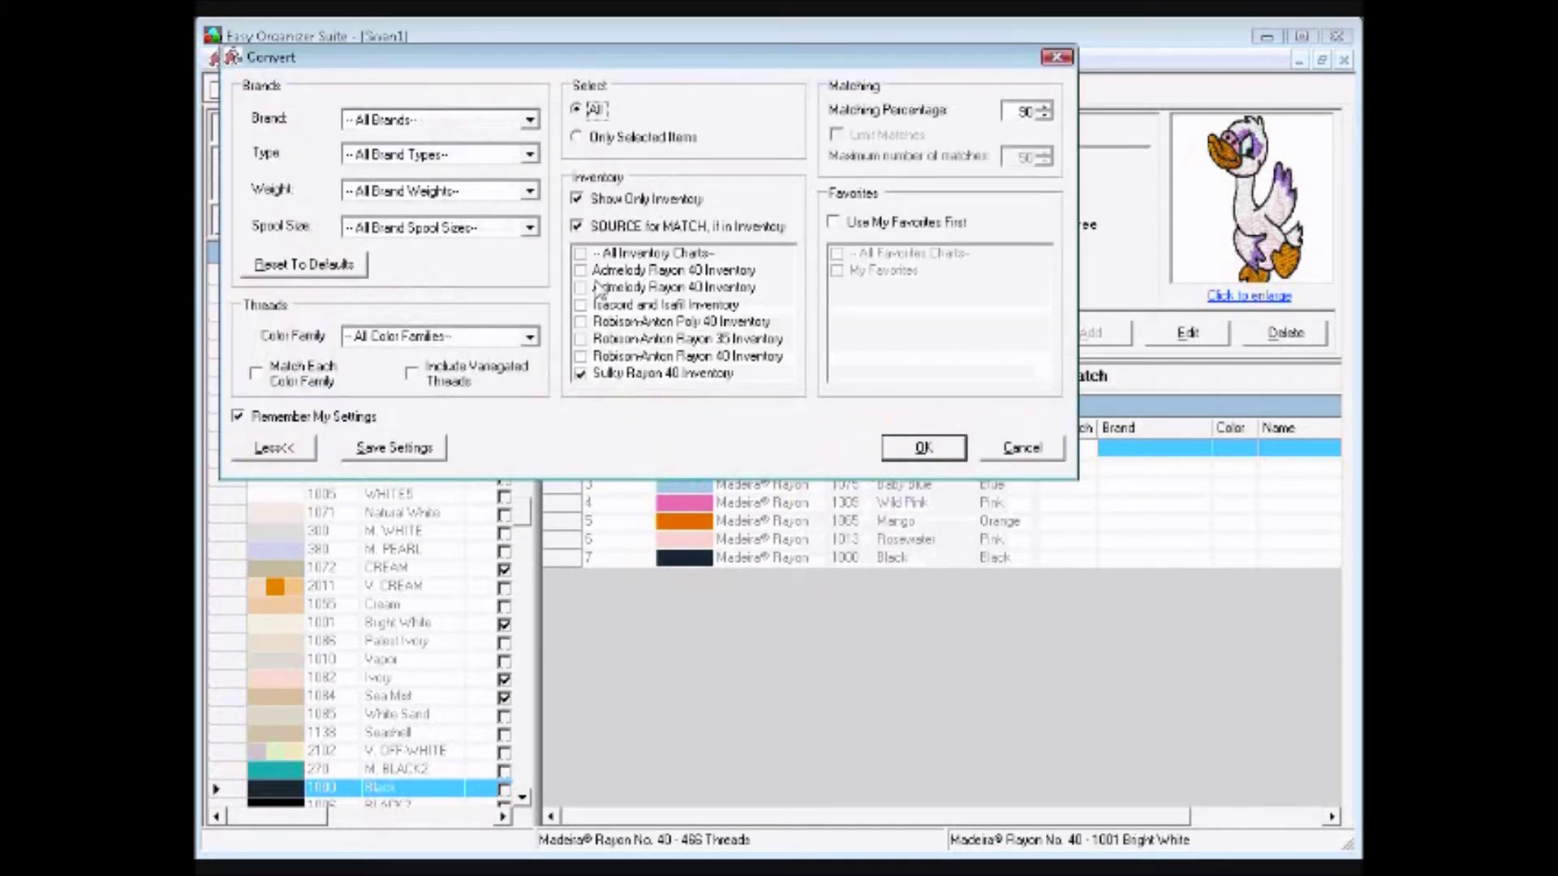
left_click(908, 456)
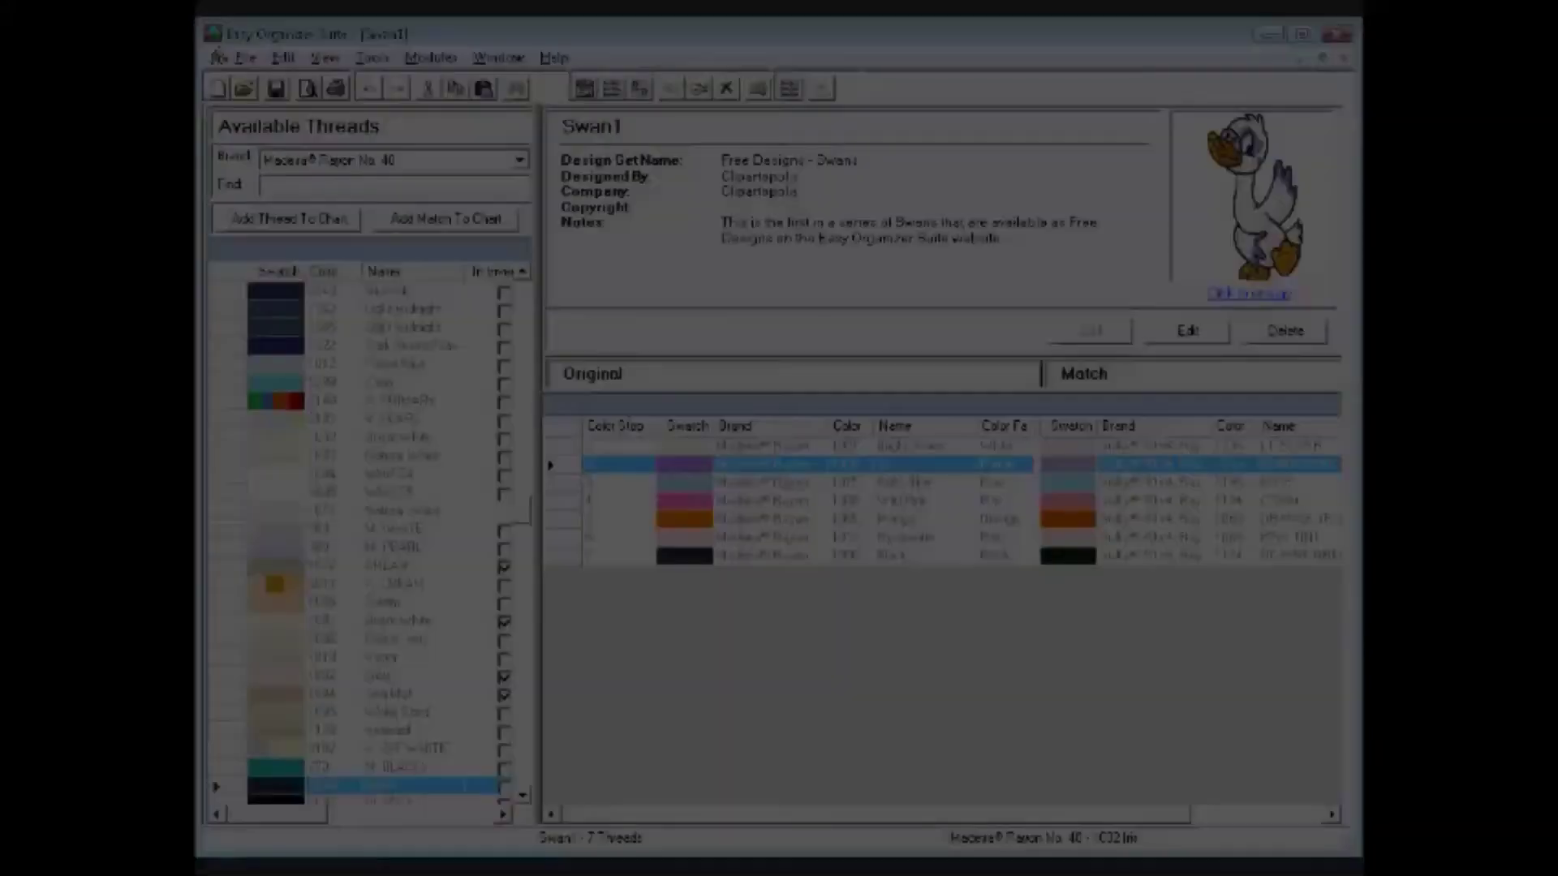
left_click(811, 463)
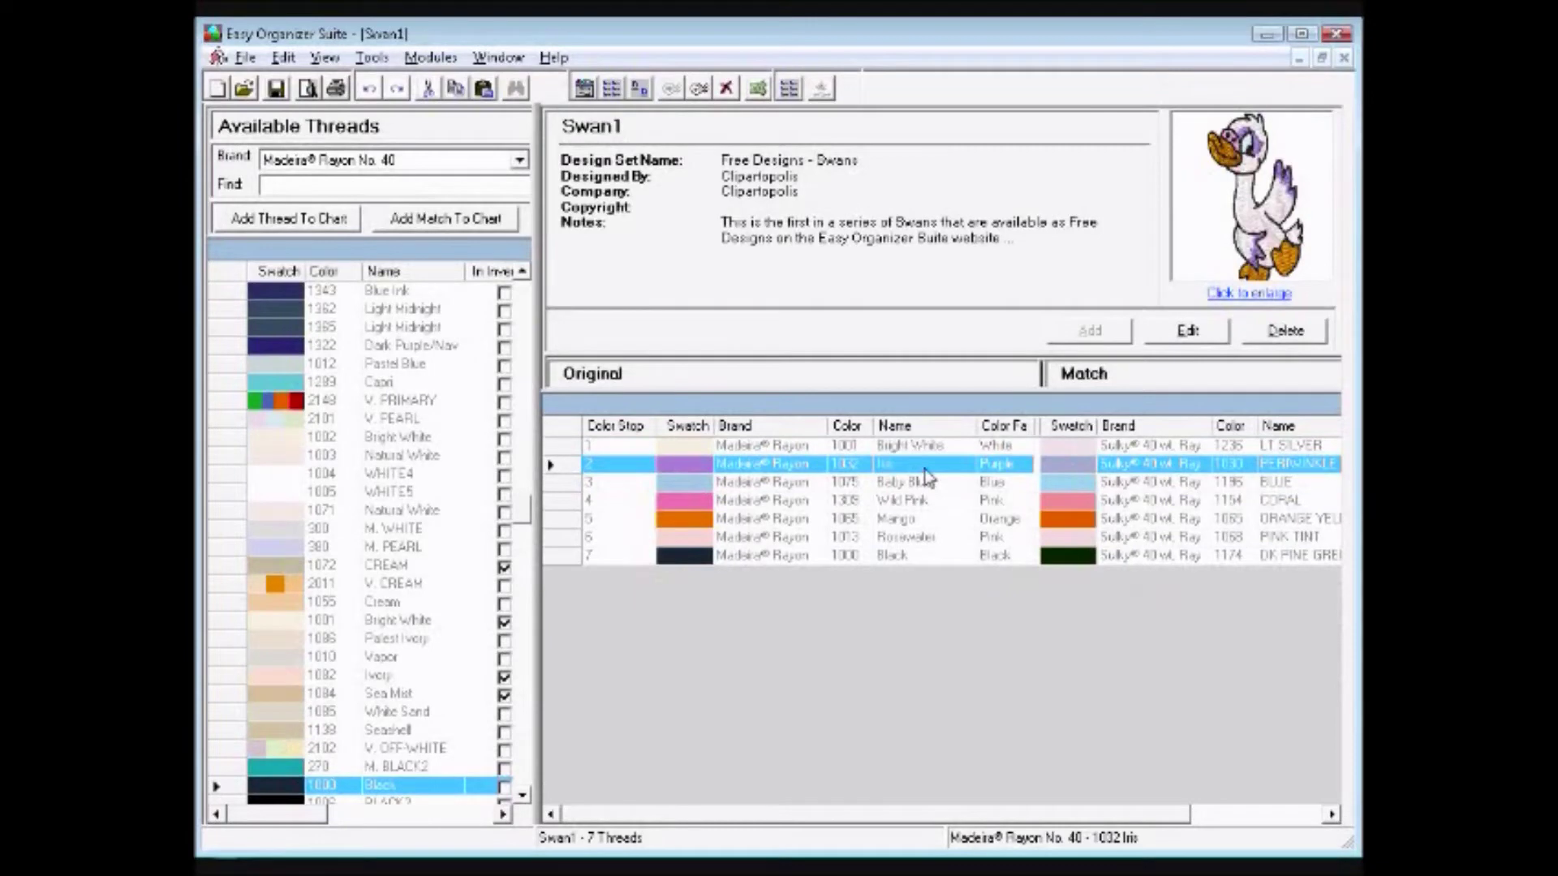
List Iris's matching threads and view its swatch beside Marathon Rayon 1081 Amethyst.
right_click(875, 473)
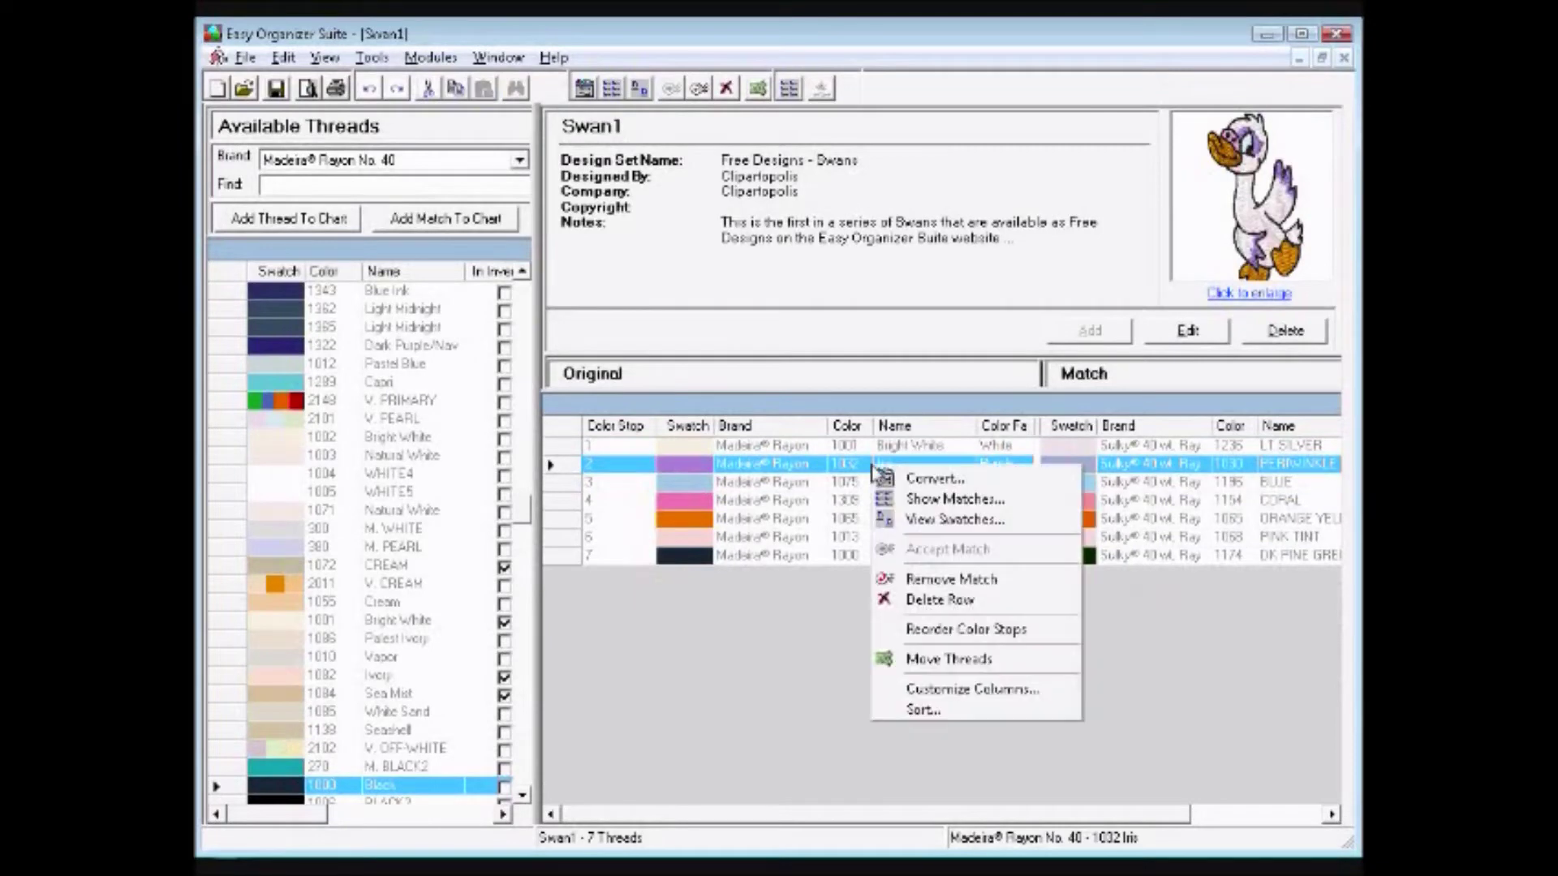
left_click(962, 500)
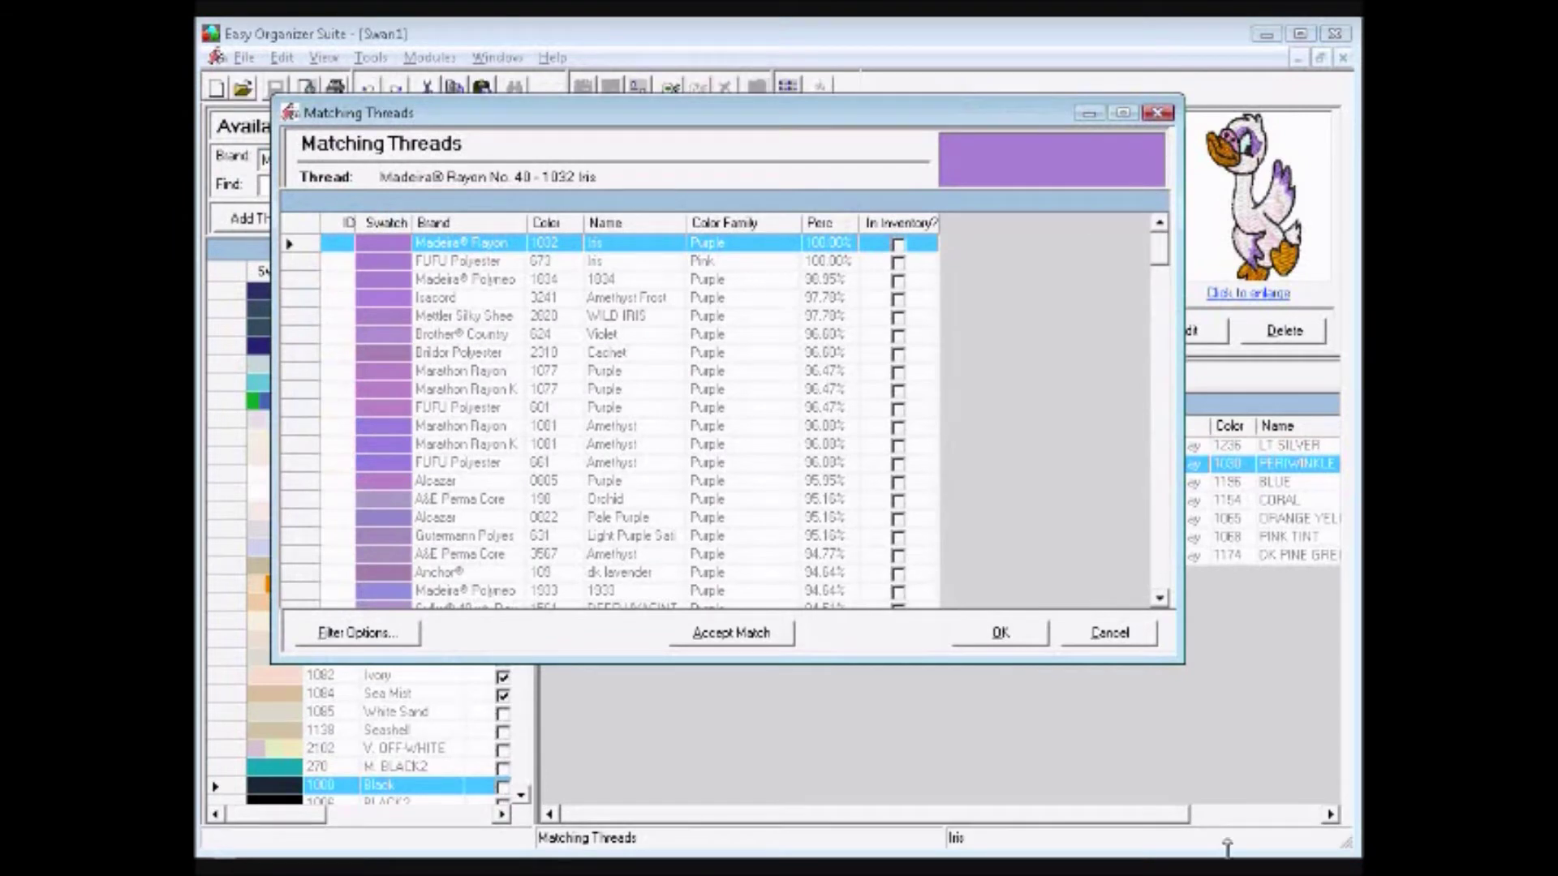
left_click(452, 434)
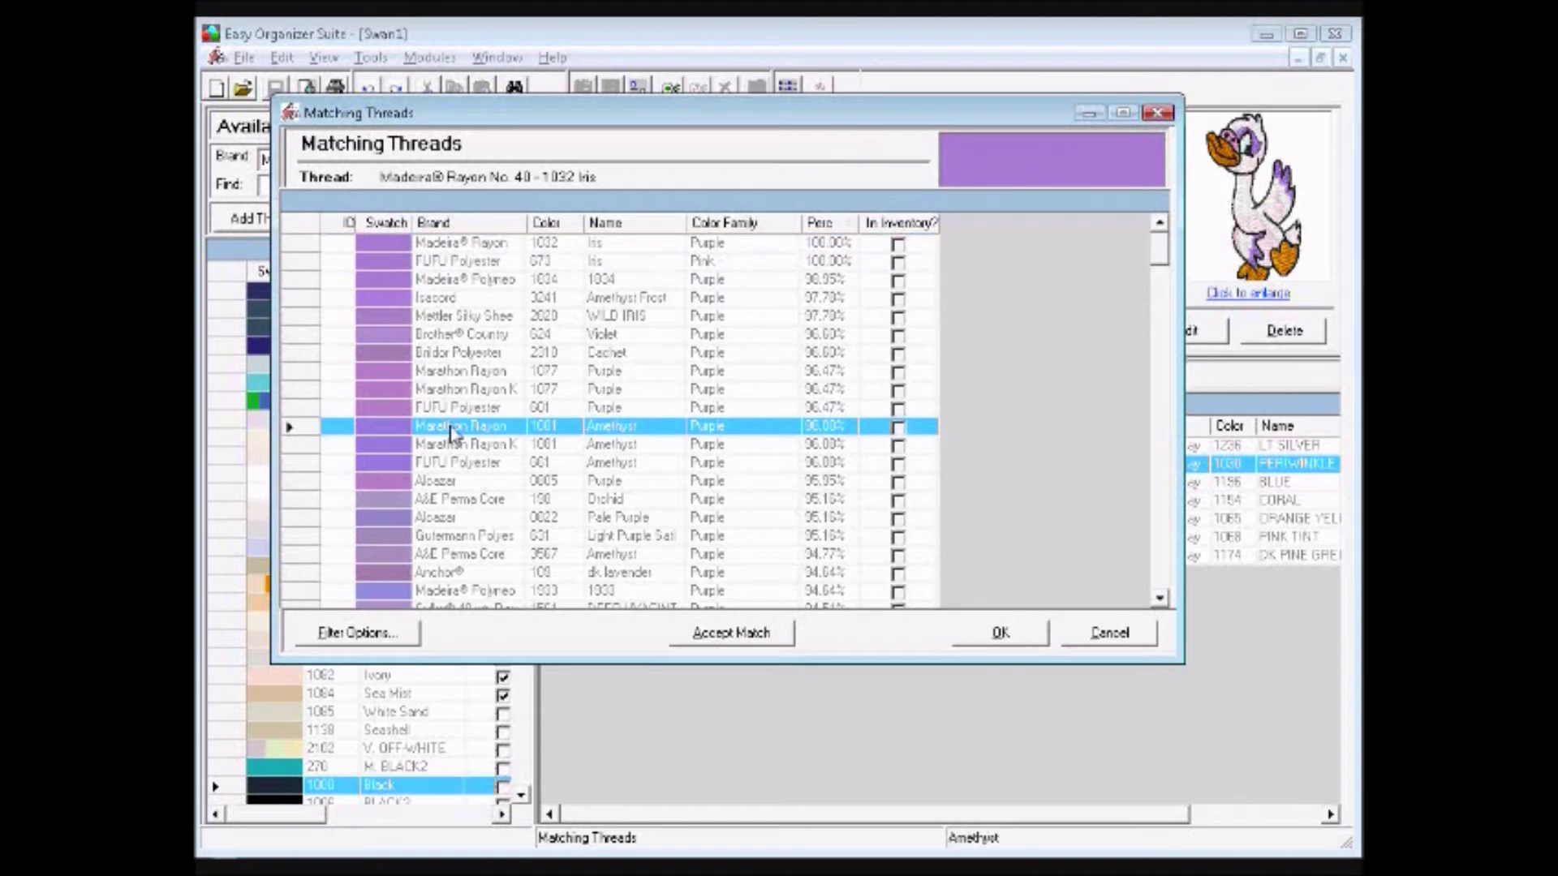
right_click(452, 432)
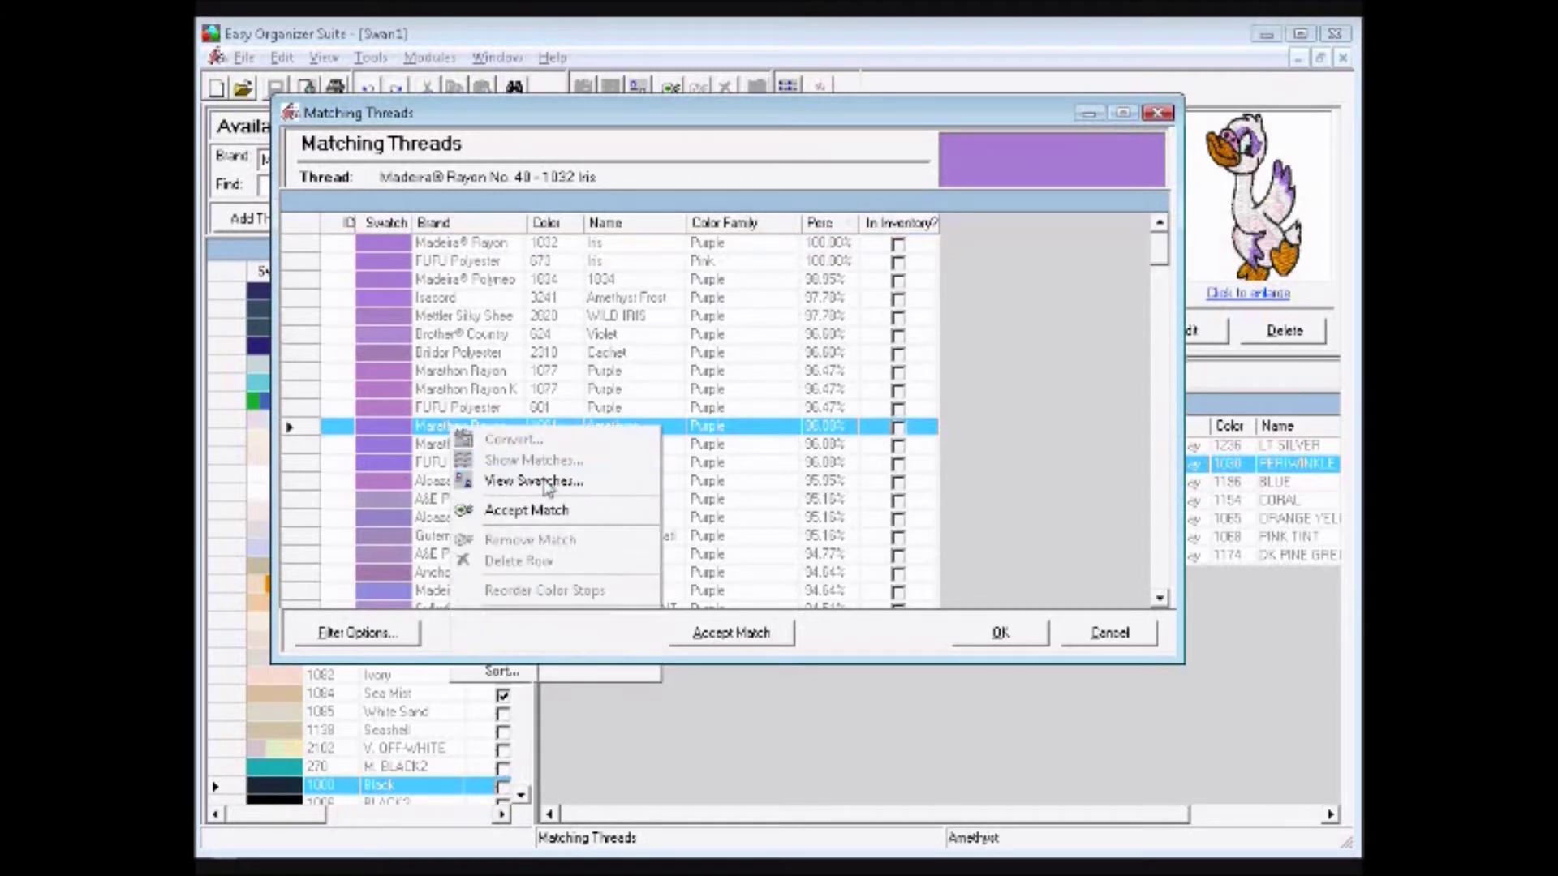
left_click(533, 481)
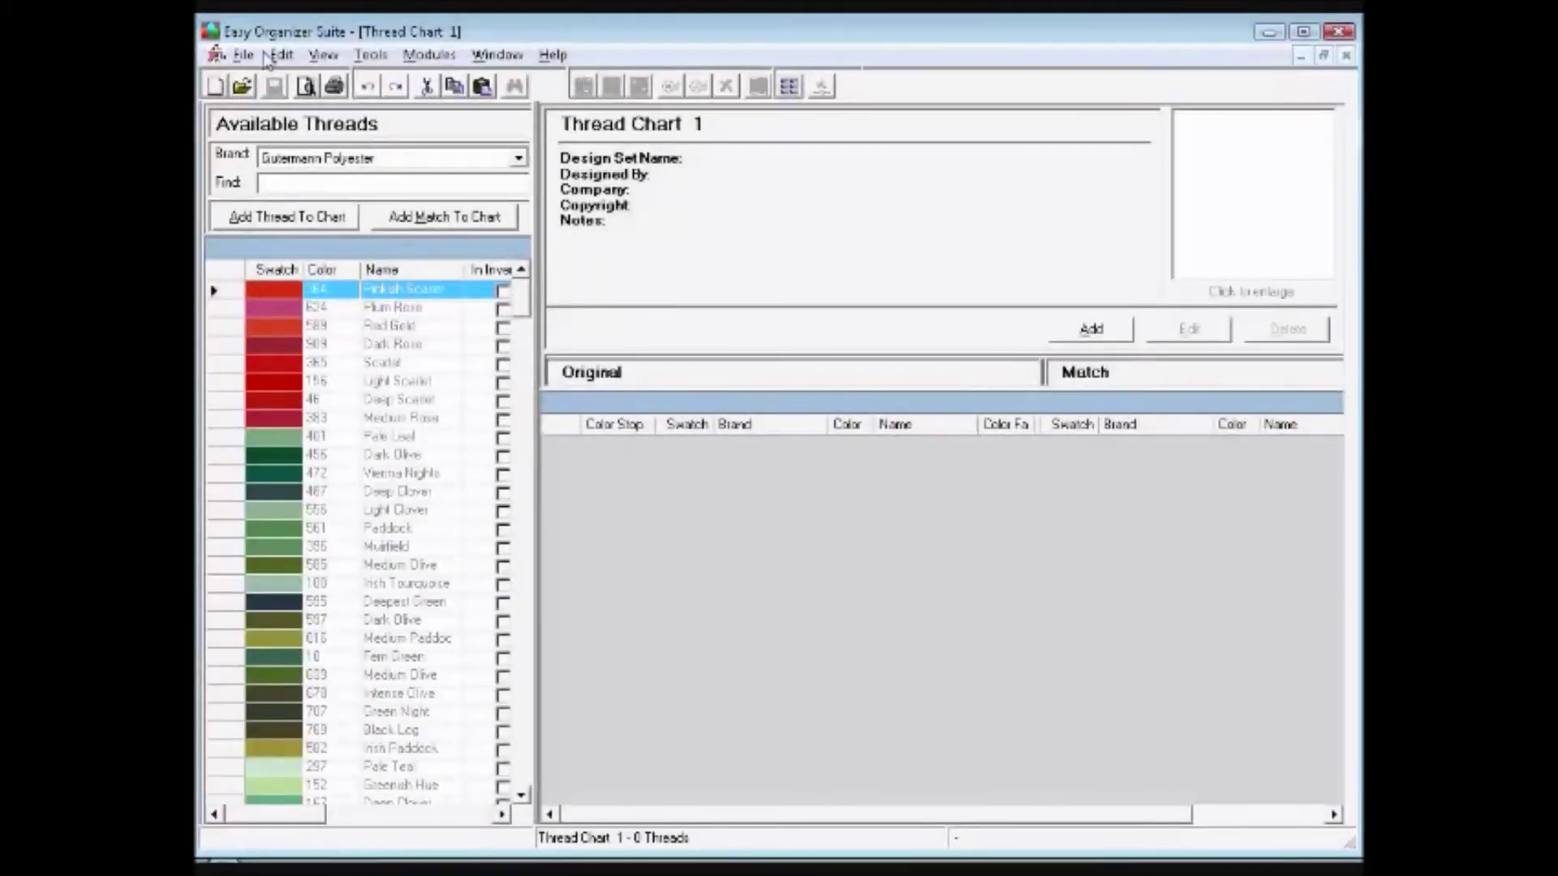
Start an import and select the Swans-002.pes design file.
left_click(247, 55)
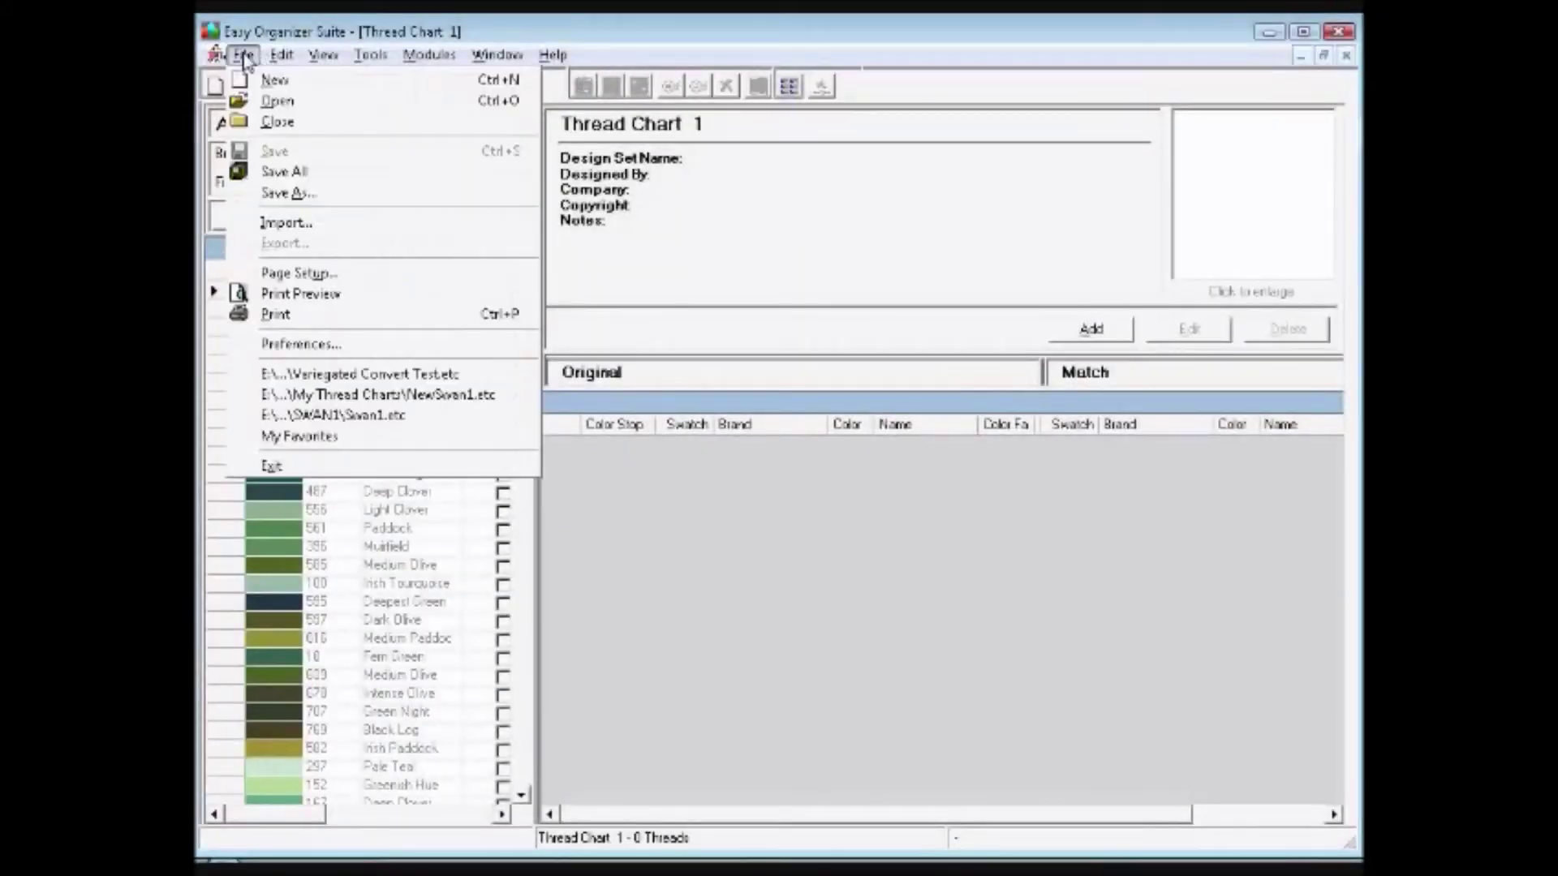
left_click(297, 224)
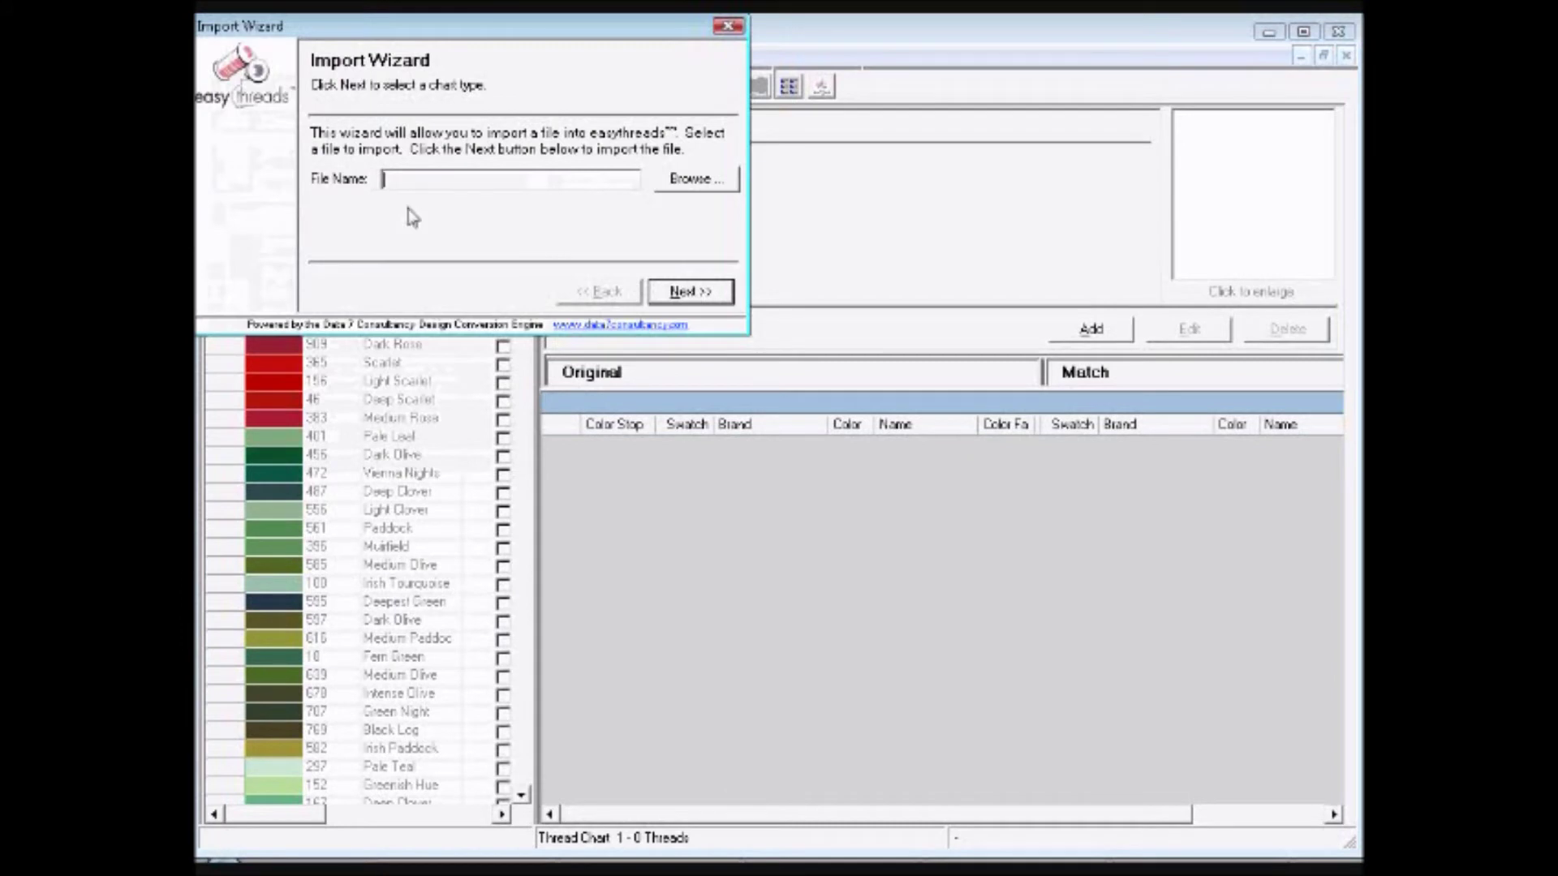
left_click(695, 180)
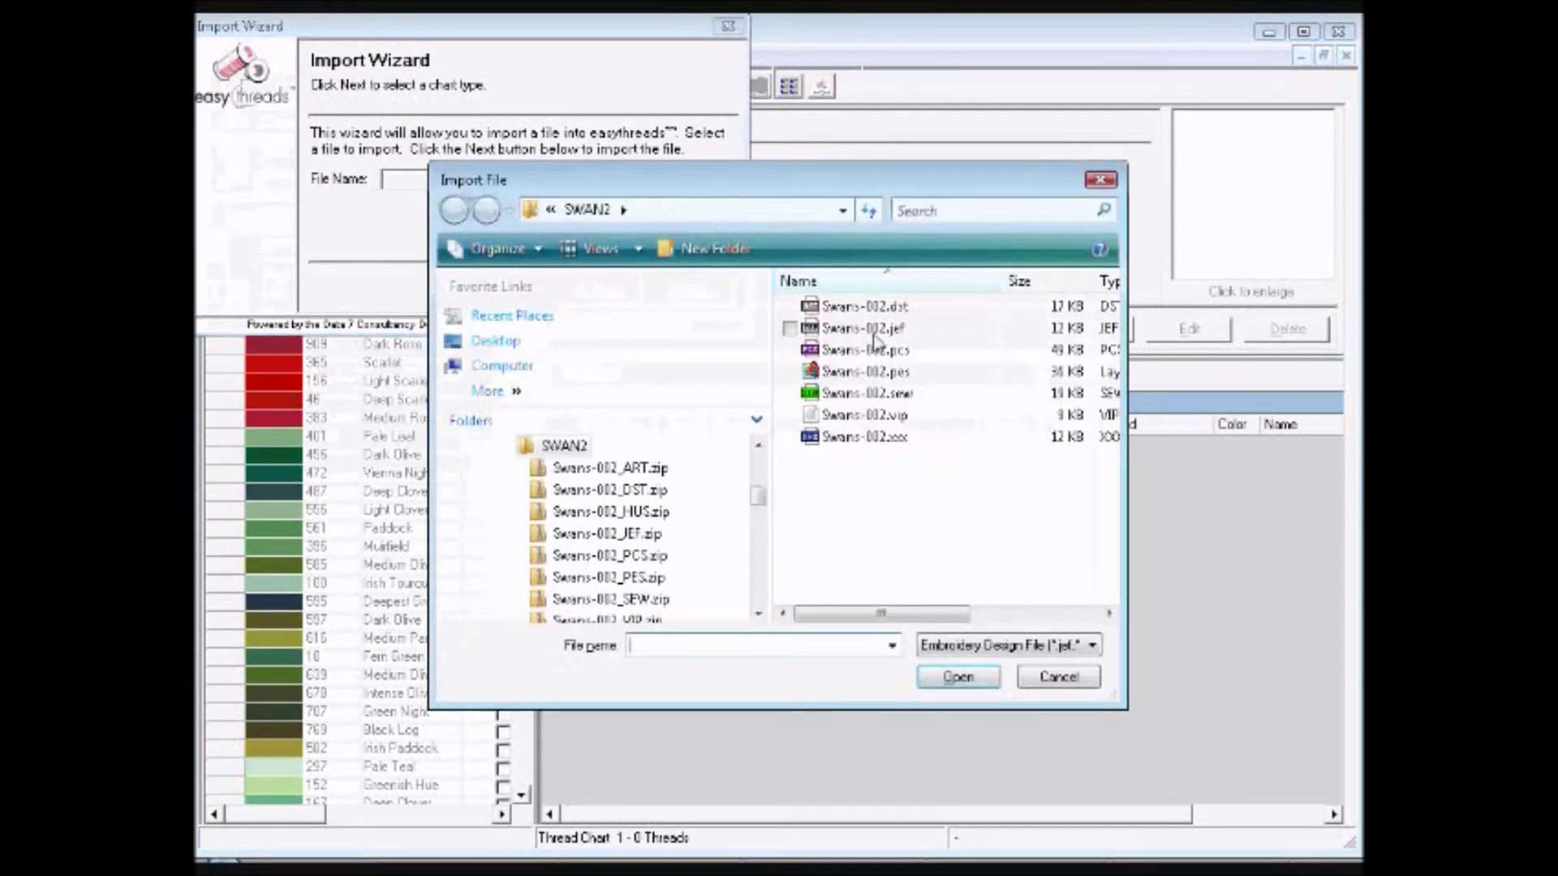
left_click(888, 373)
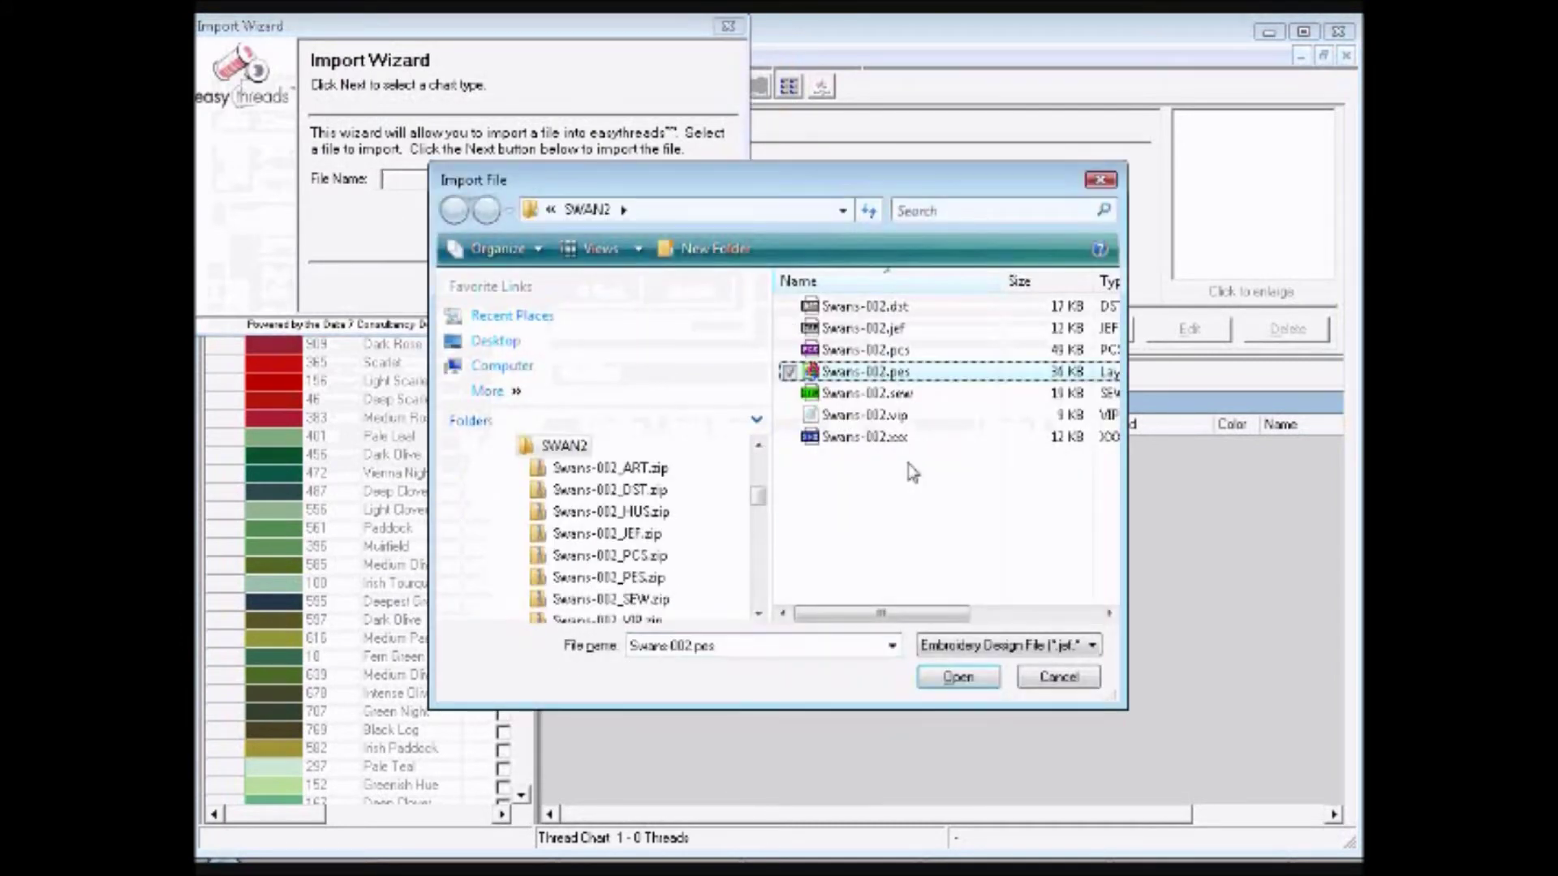
left_click(955, 678)
left_click(684, 294)
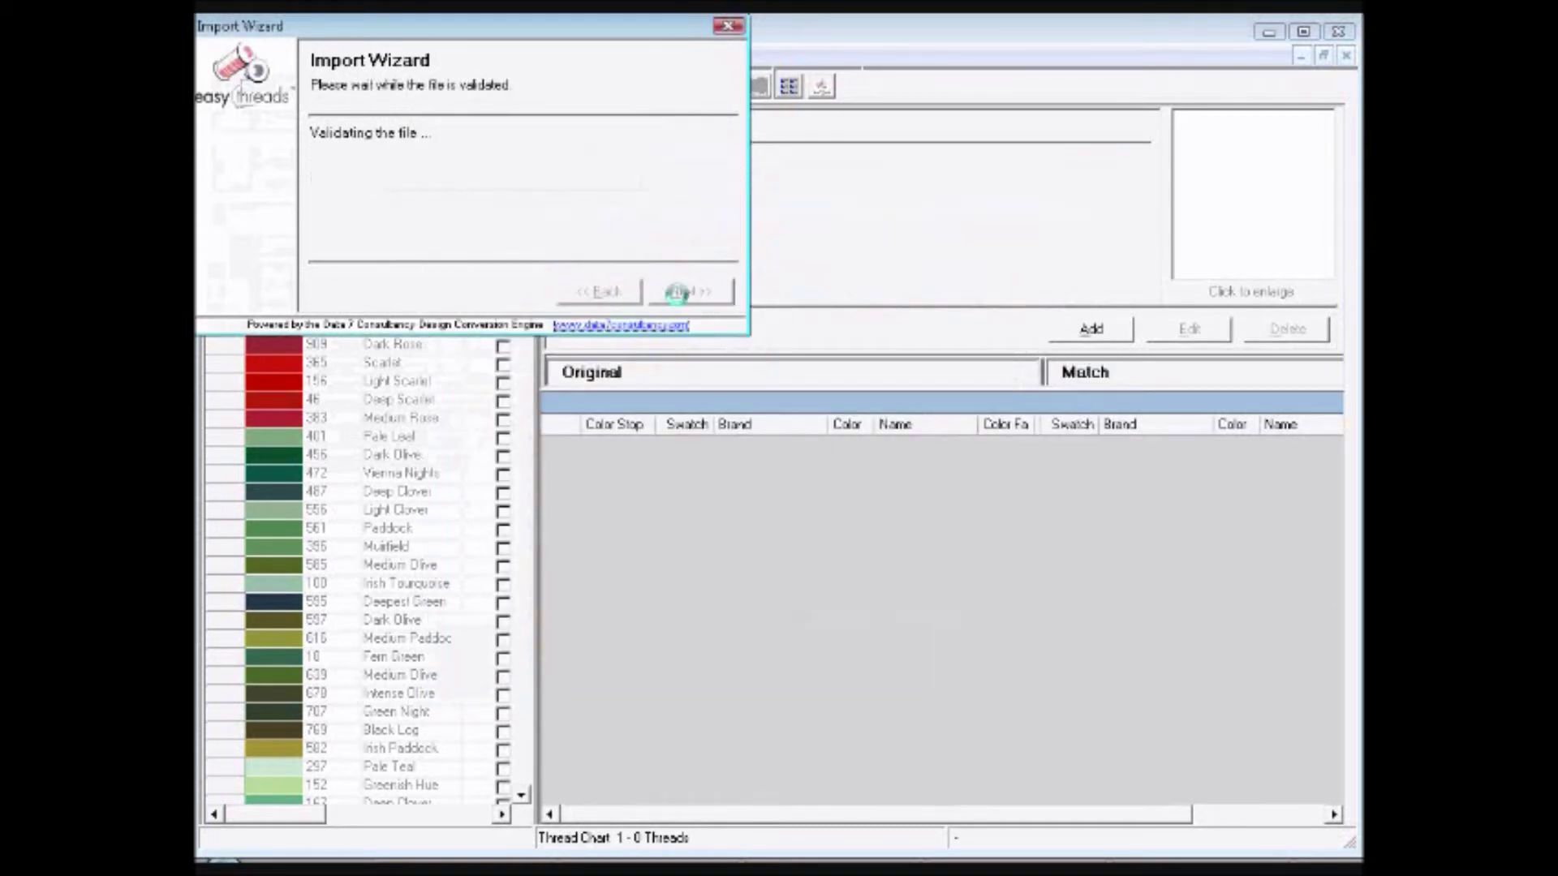
Set the target brand to Madeira Rayon No. 40 and import the threads.
left_click(680, 297)
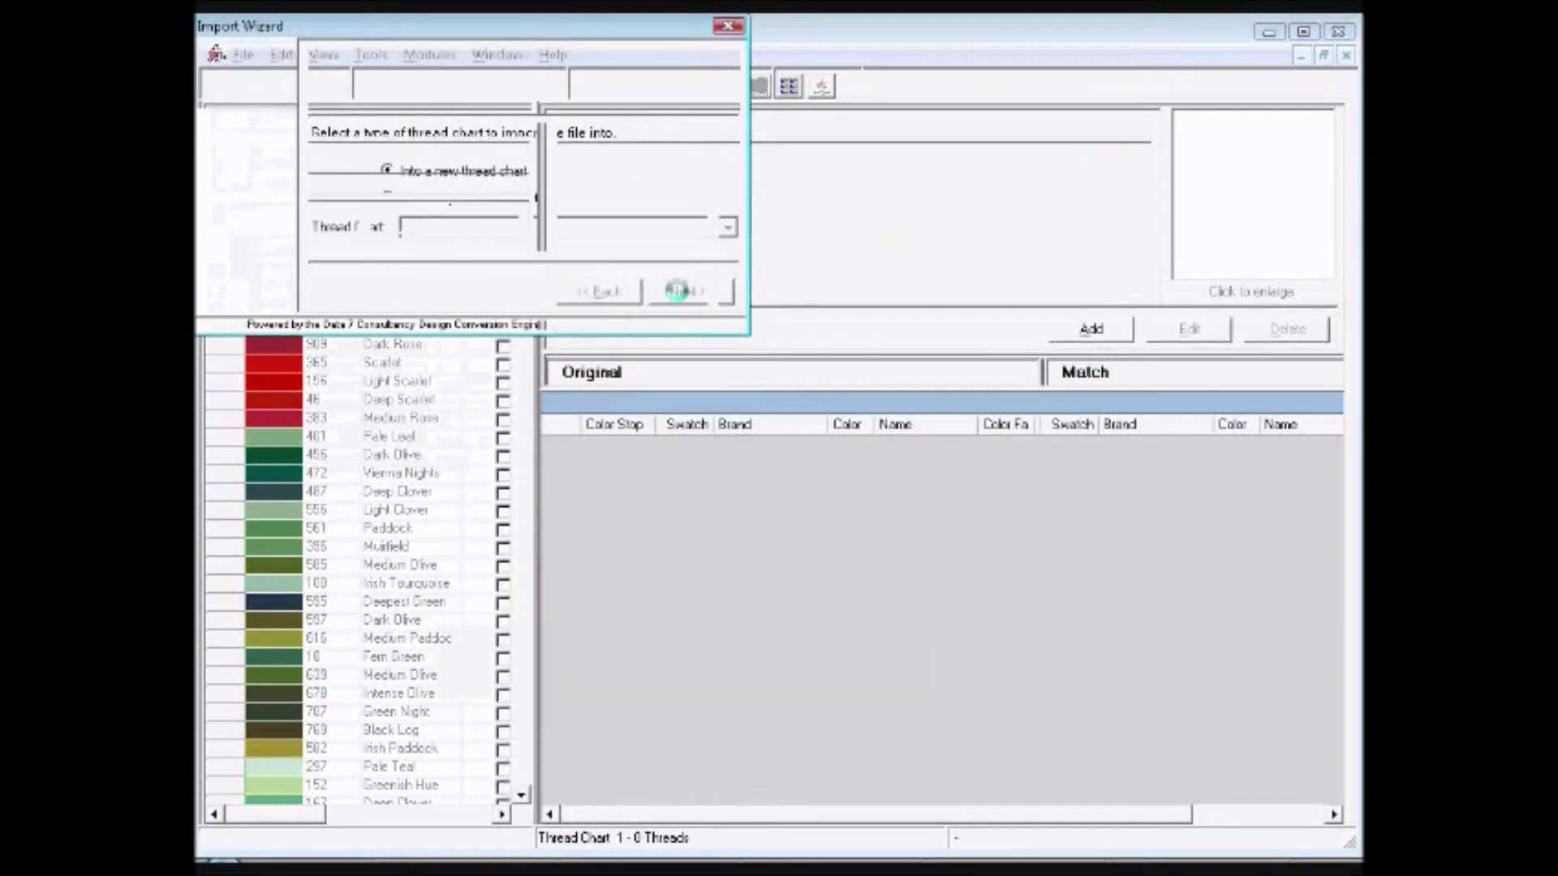
left_click(629, 195)
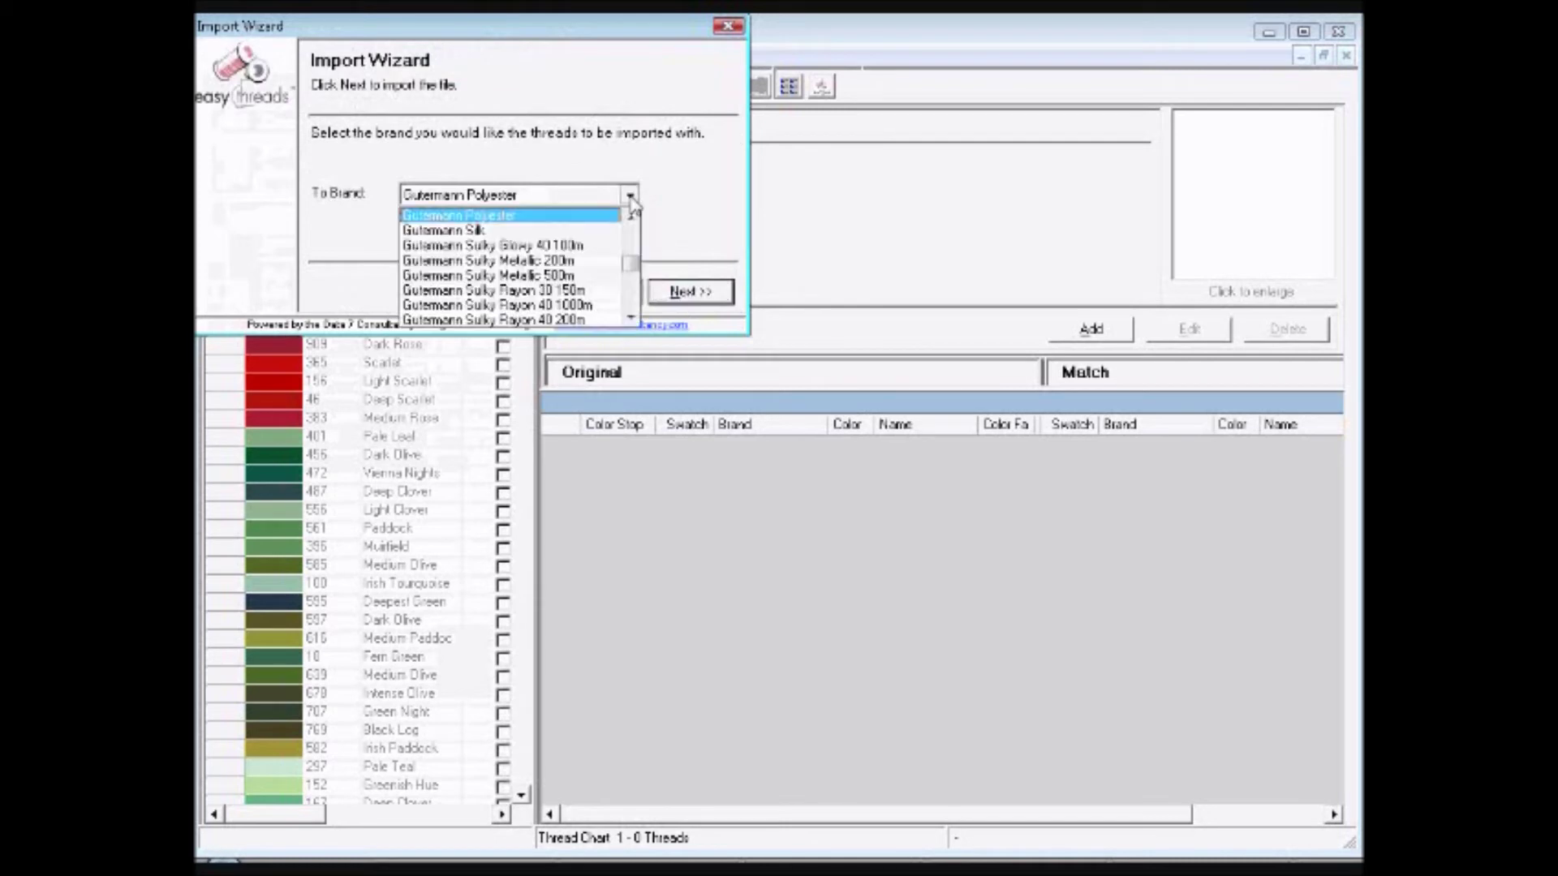
left_click(636, 302)
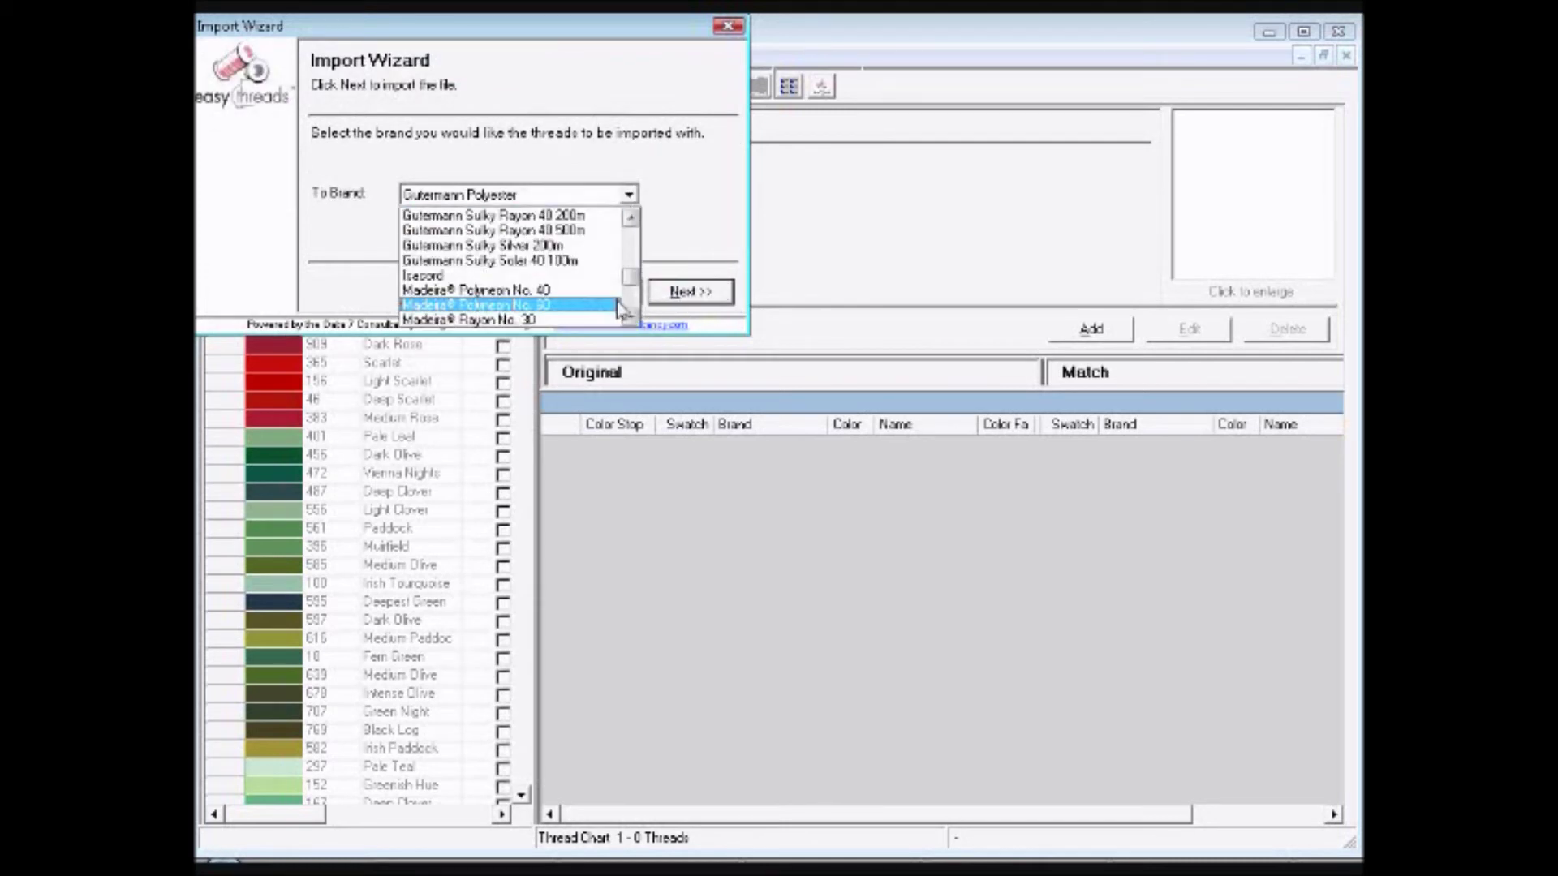
left_click(633, 305)
left_click(531, 232)
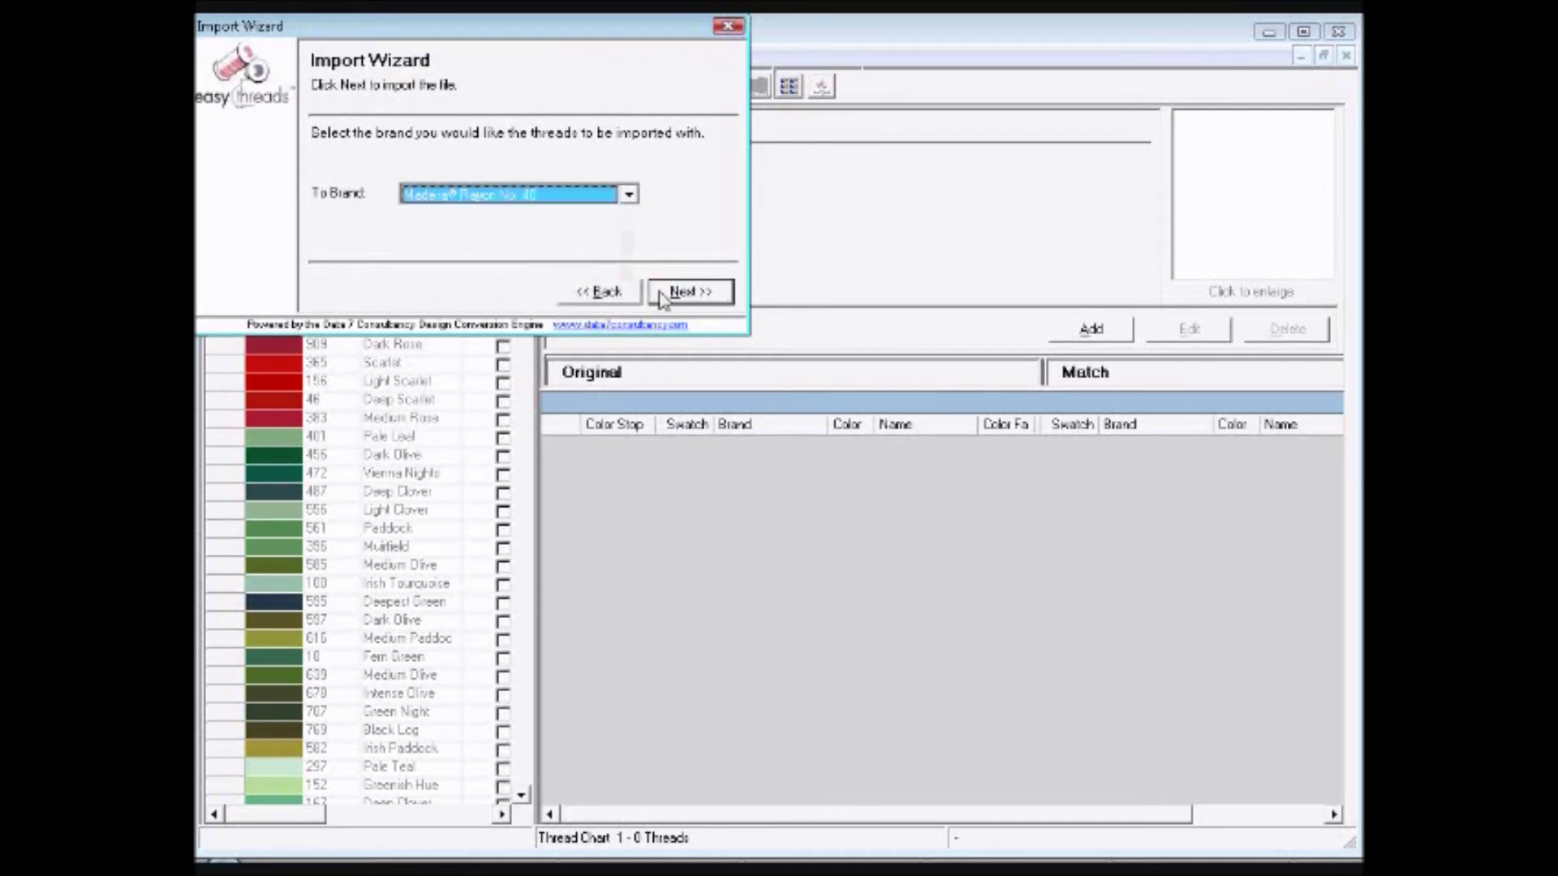
left_click(670, 293)
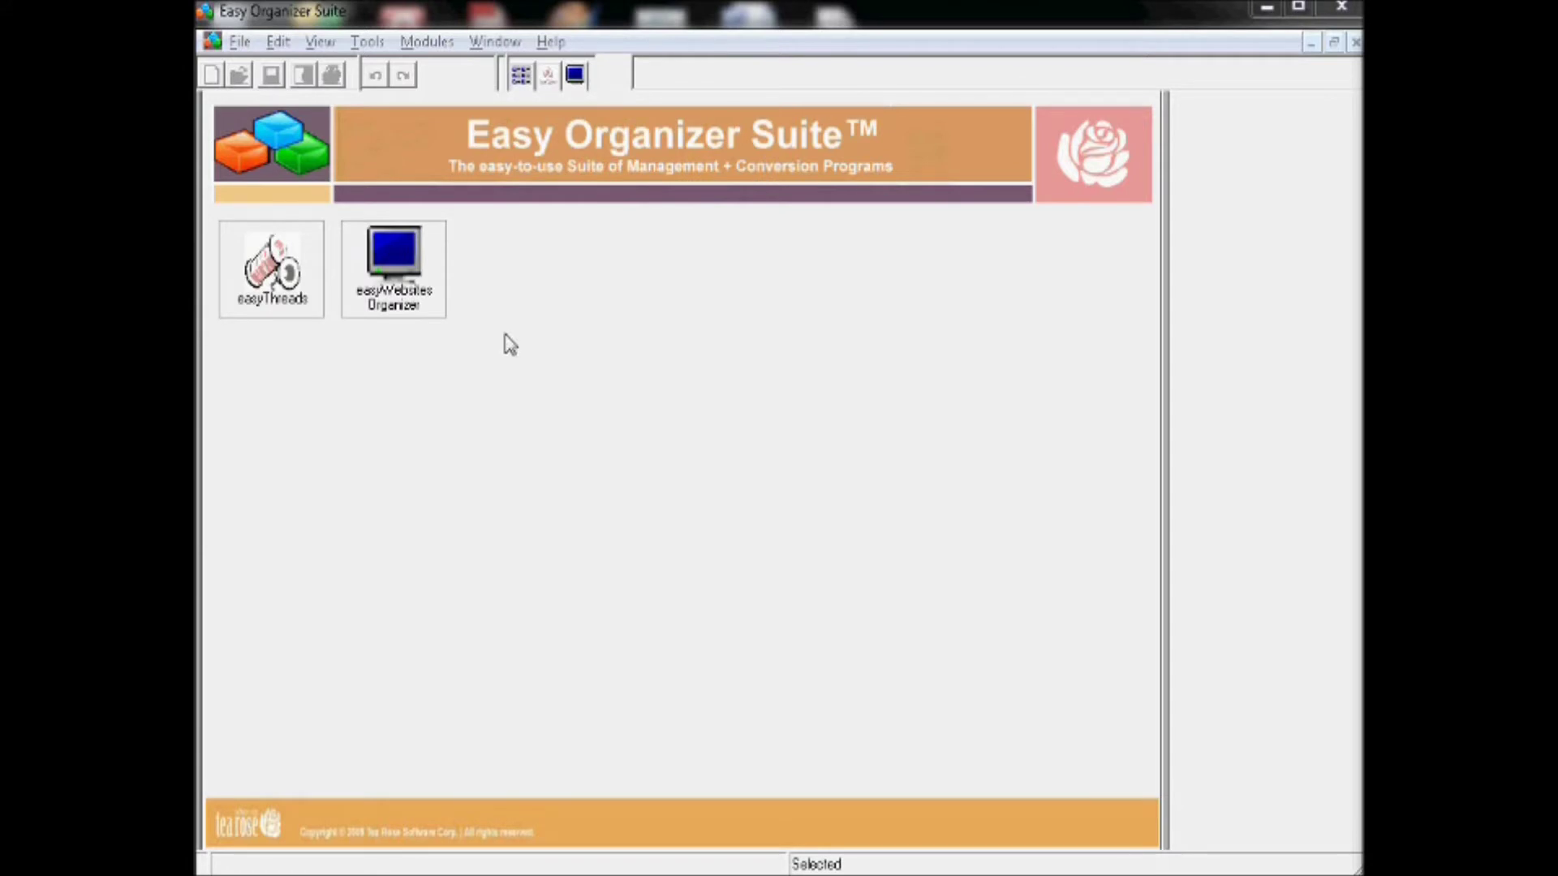
Launch easyWebsites Organizer and expand Easy Organizer Suite Websites > Module Packs to show its sites.
left_click(396, 270)
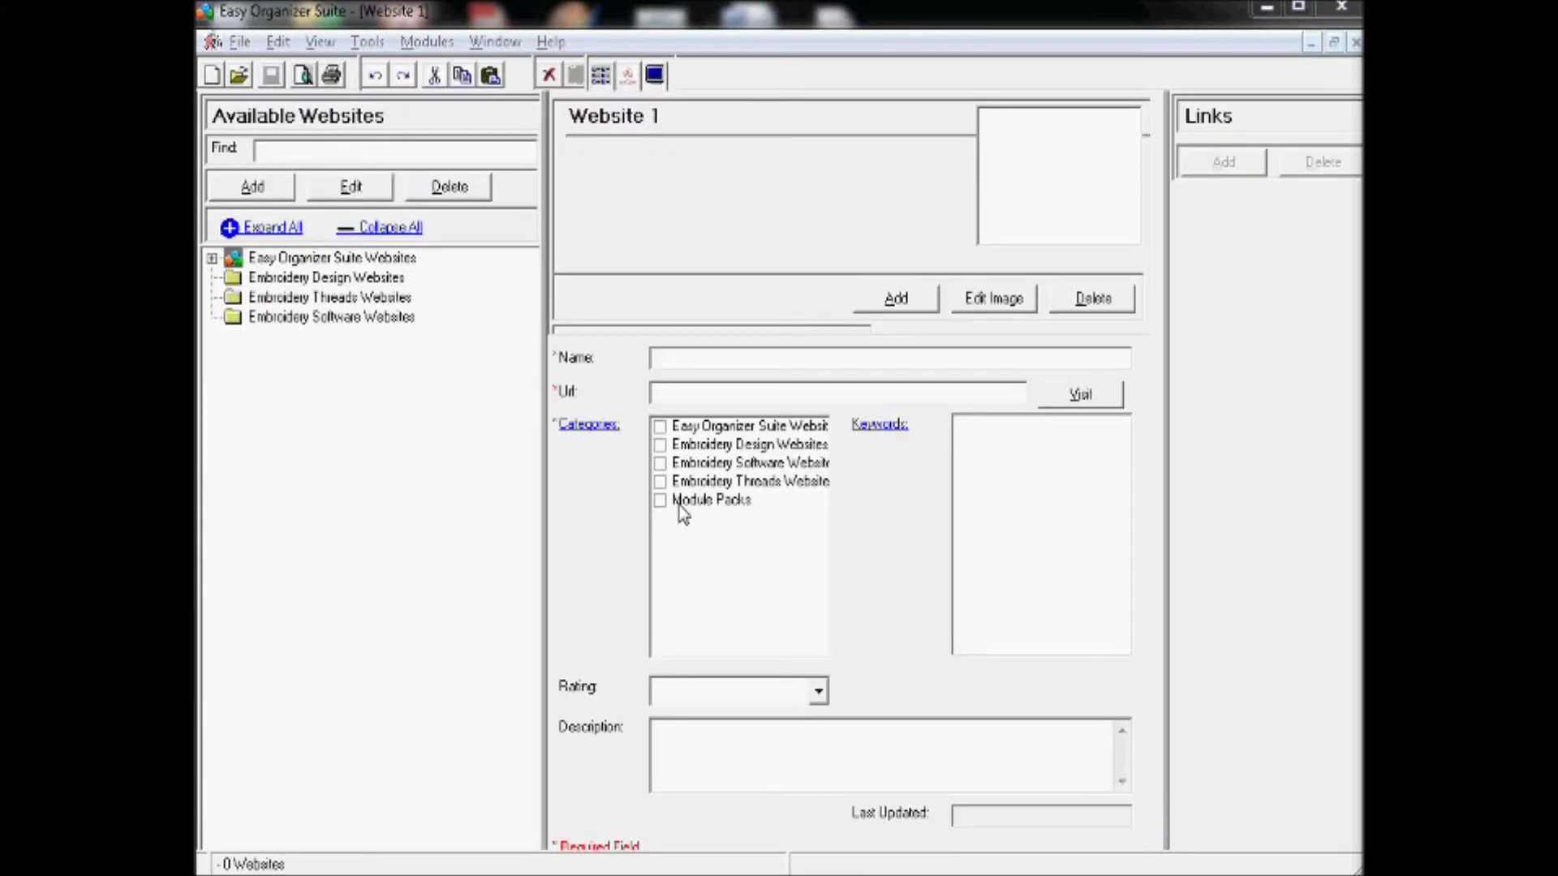
left_click(211, 258)
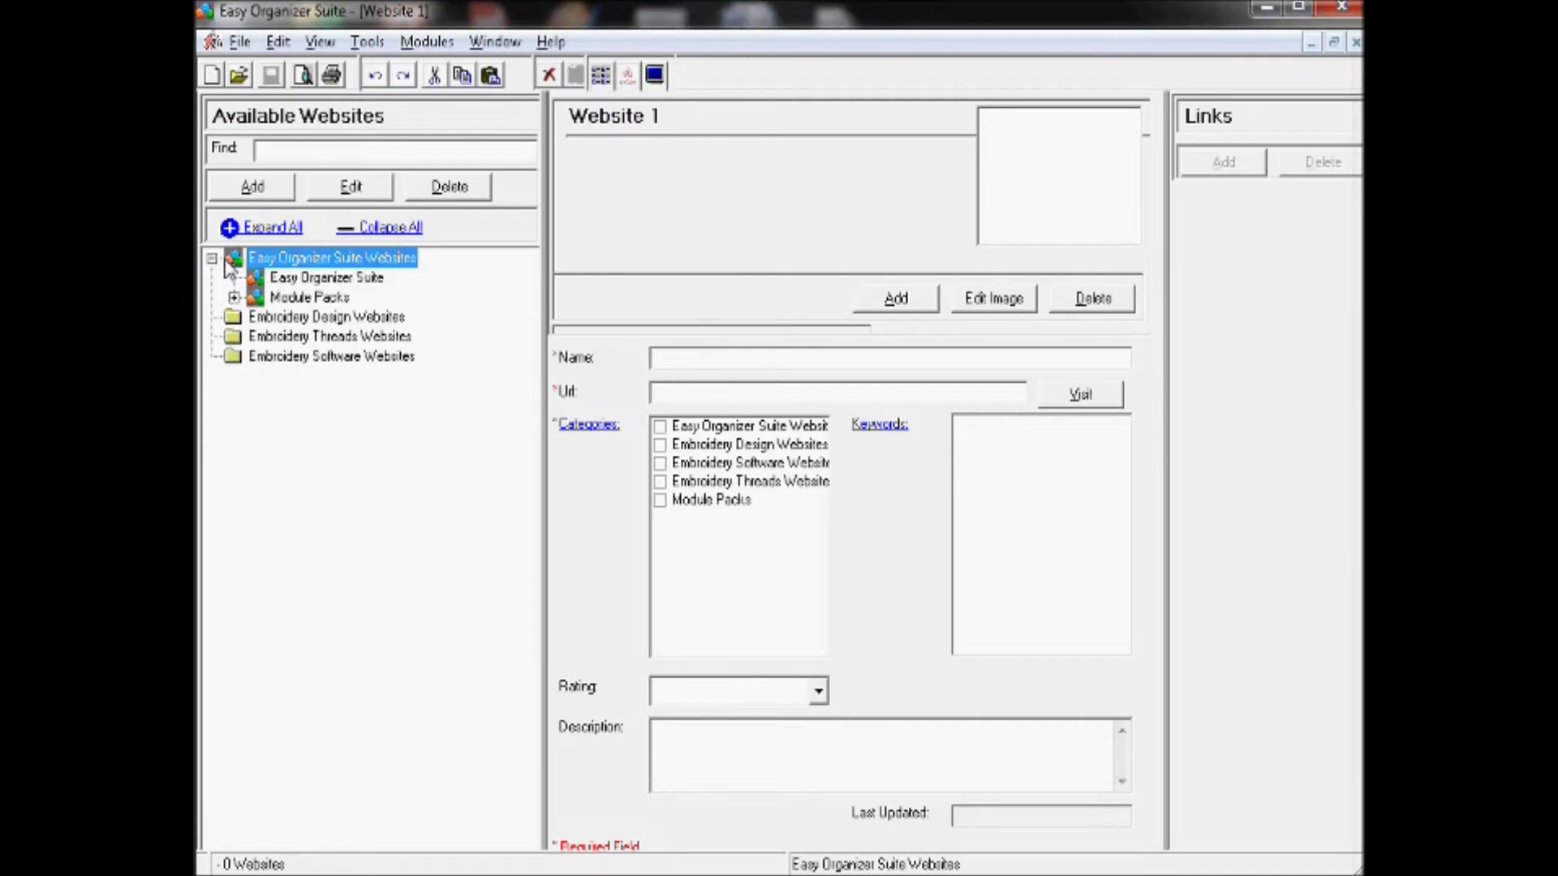
left_click(235, 297)
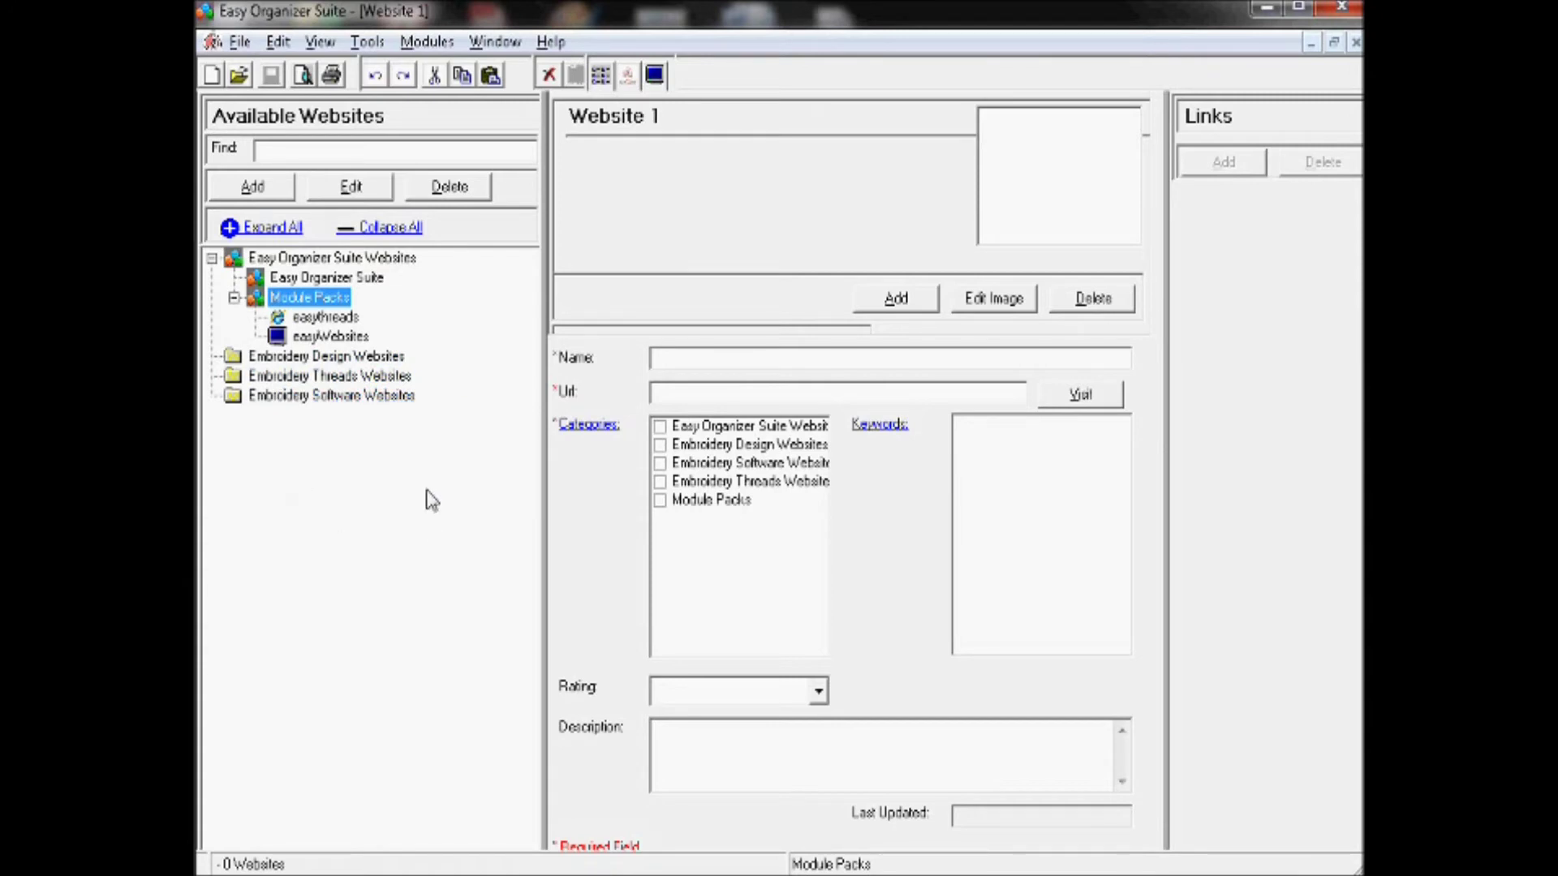
double_click(299, 296)
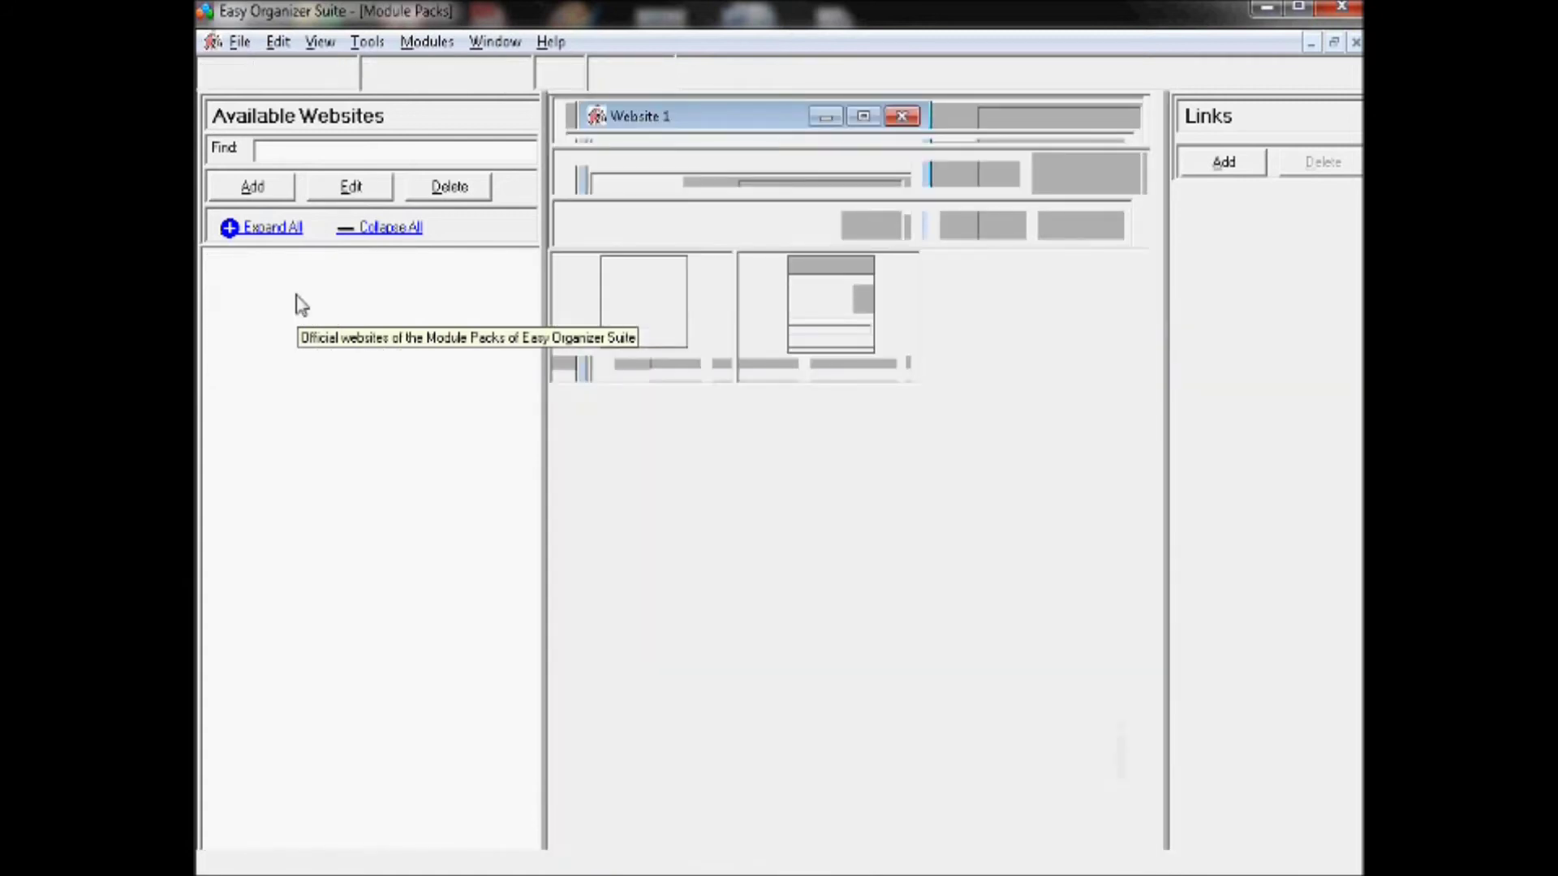
left_click(234, 298)
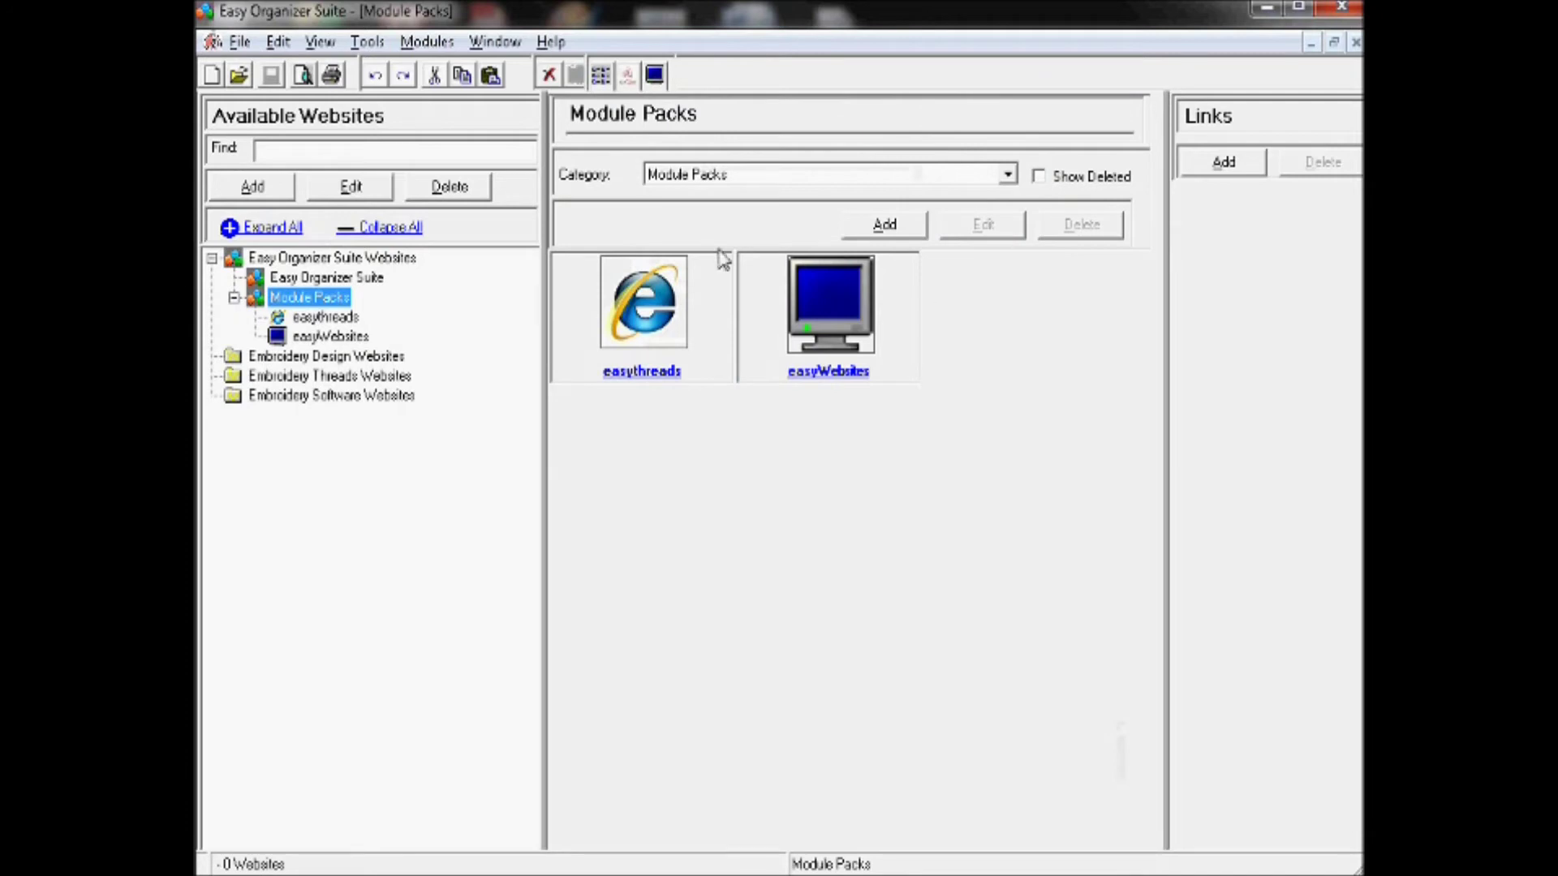
left_click(240, 41)
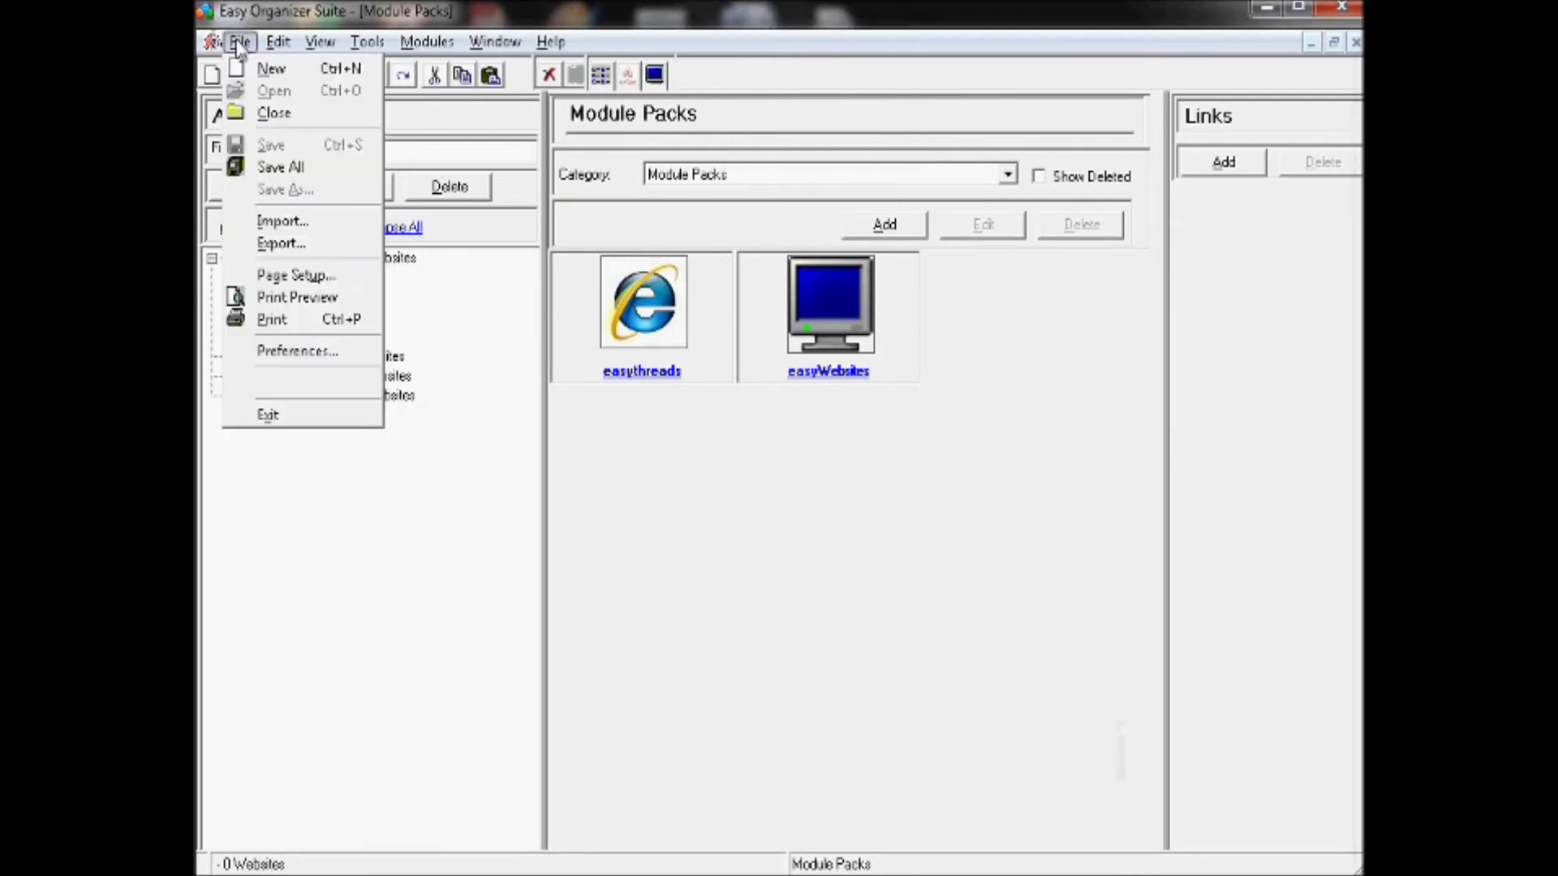
Start the favourites Import Wizard and move past the browser choice.
left_click(311, 224)
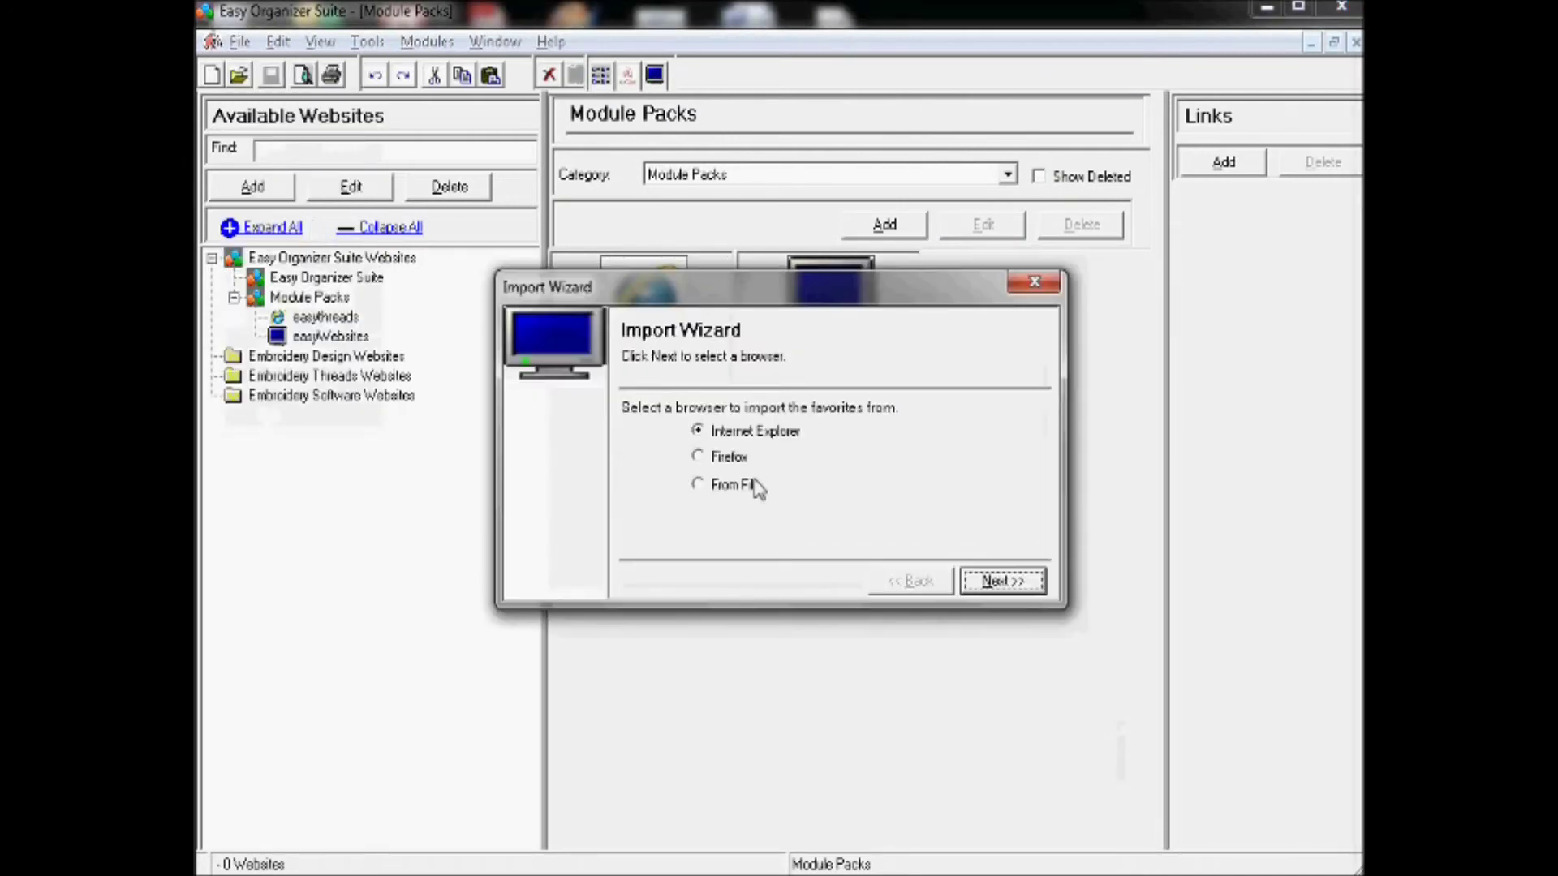
left_click(1000, 594)
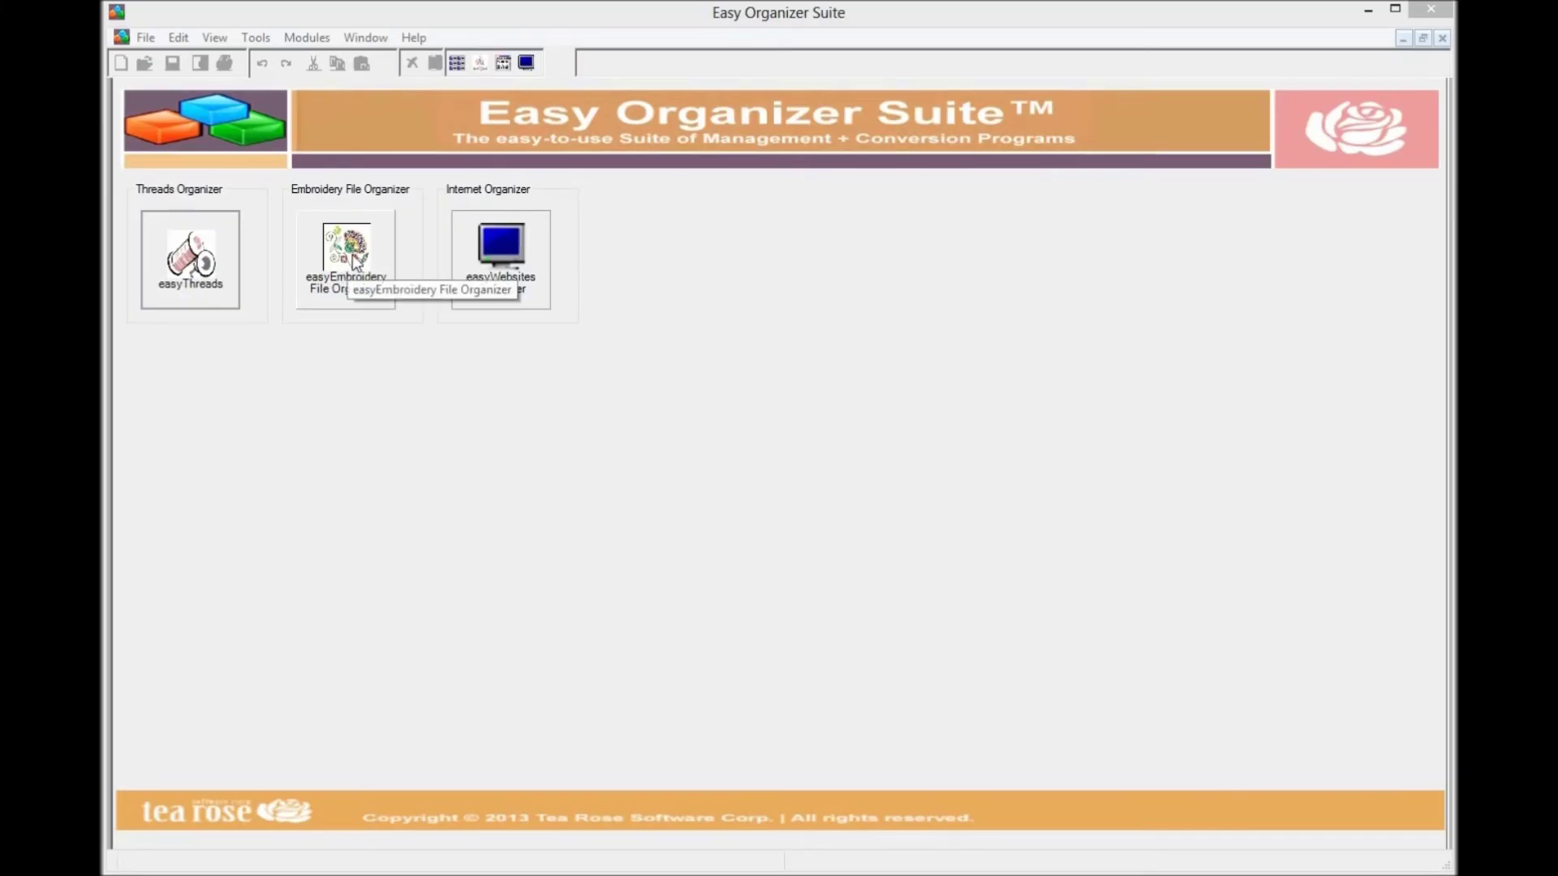
Launch easyEmbroidery File Organizer, view Birds & Flowers 1, then the Free Designs grid.
left_click(352, 258)
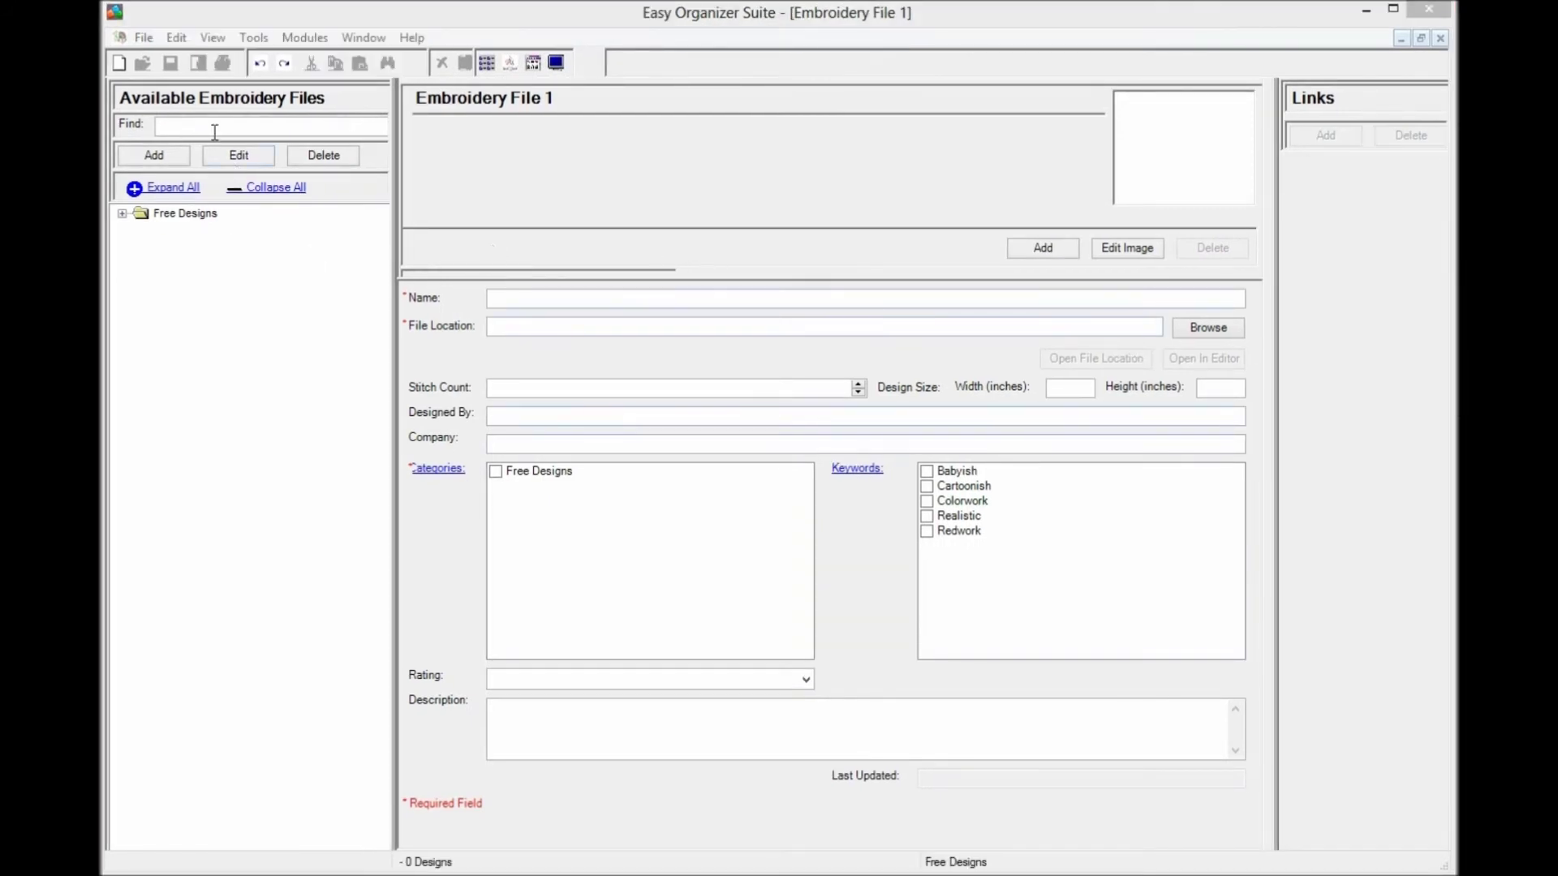
left_click(171, 188)
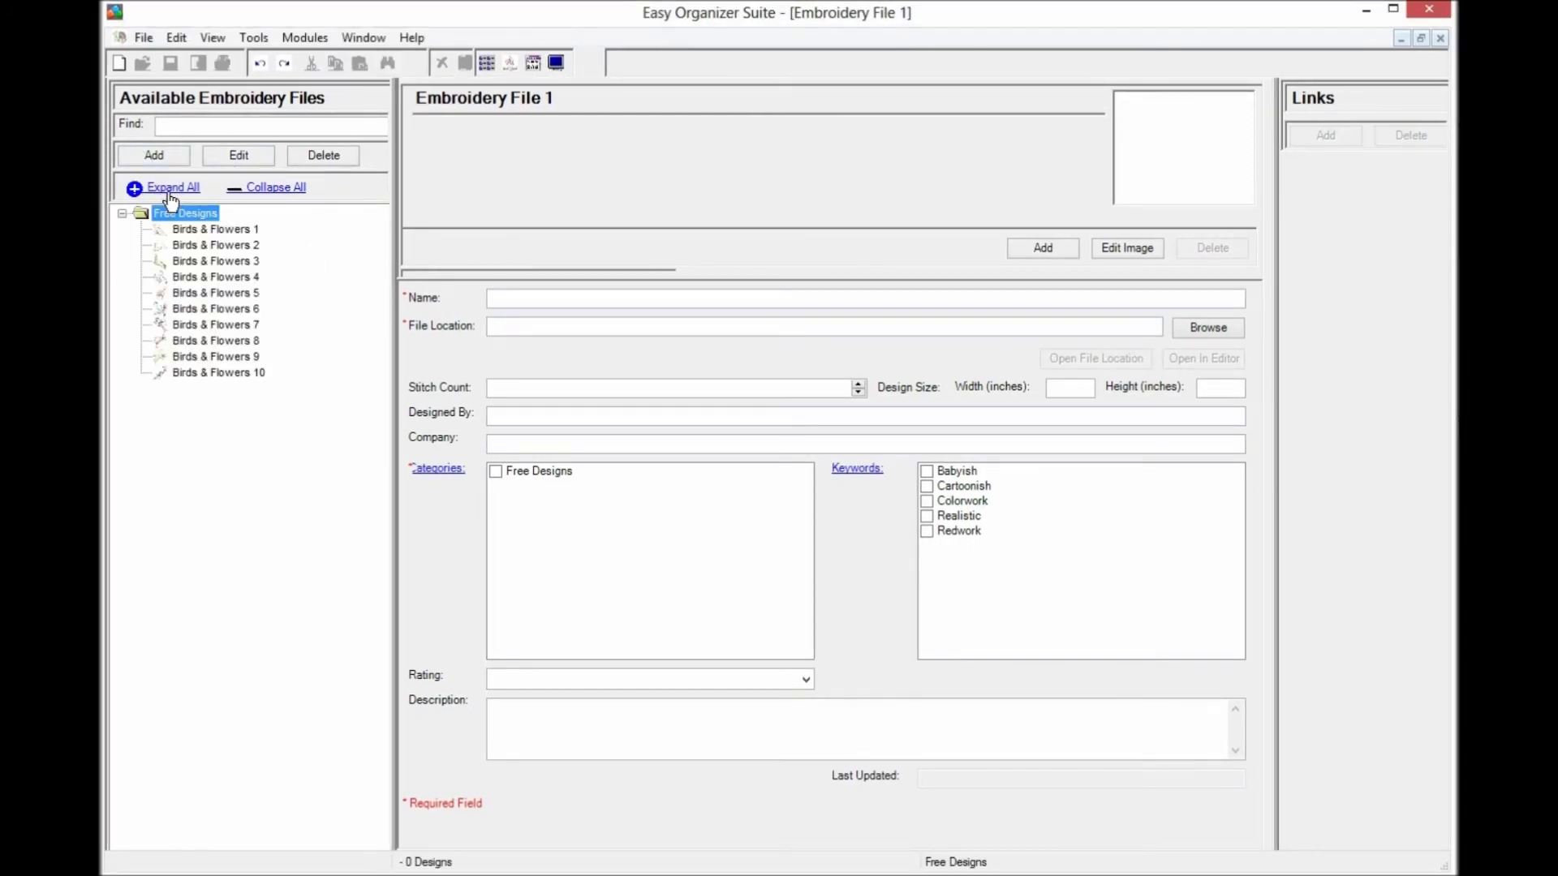
left_click(235, 231)
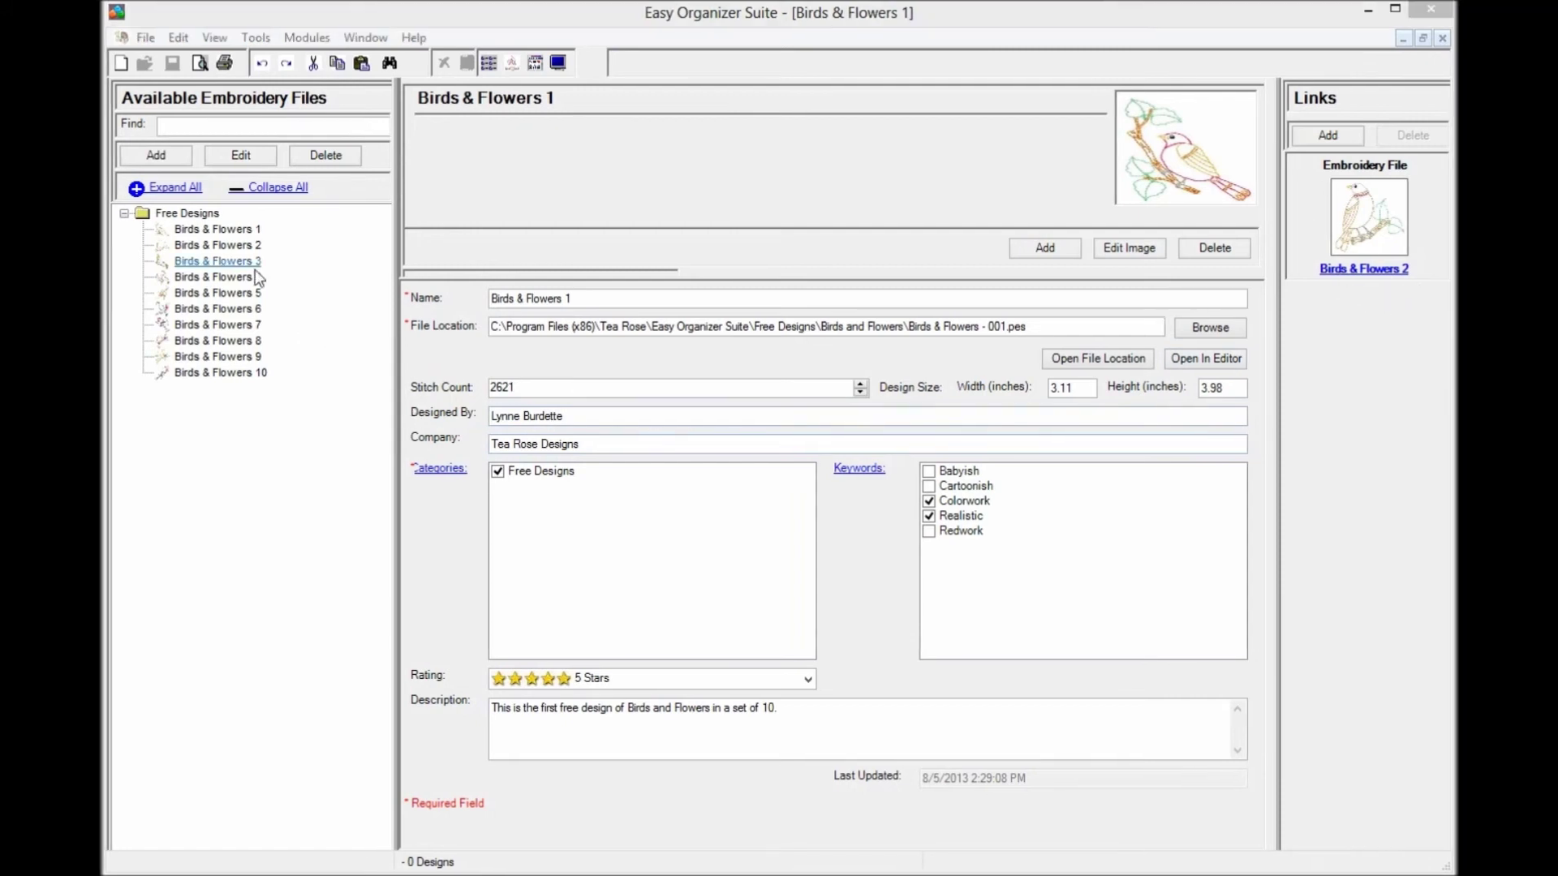
double_click(198, 213)
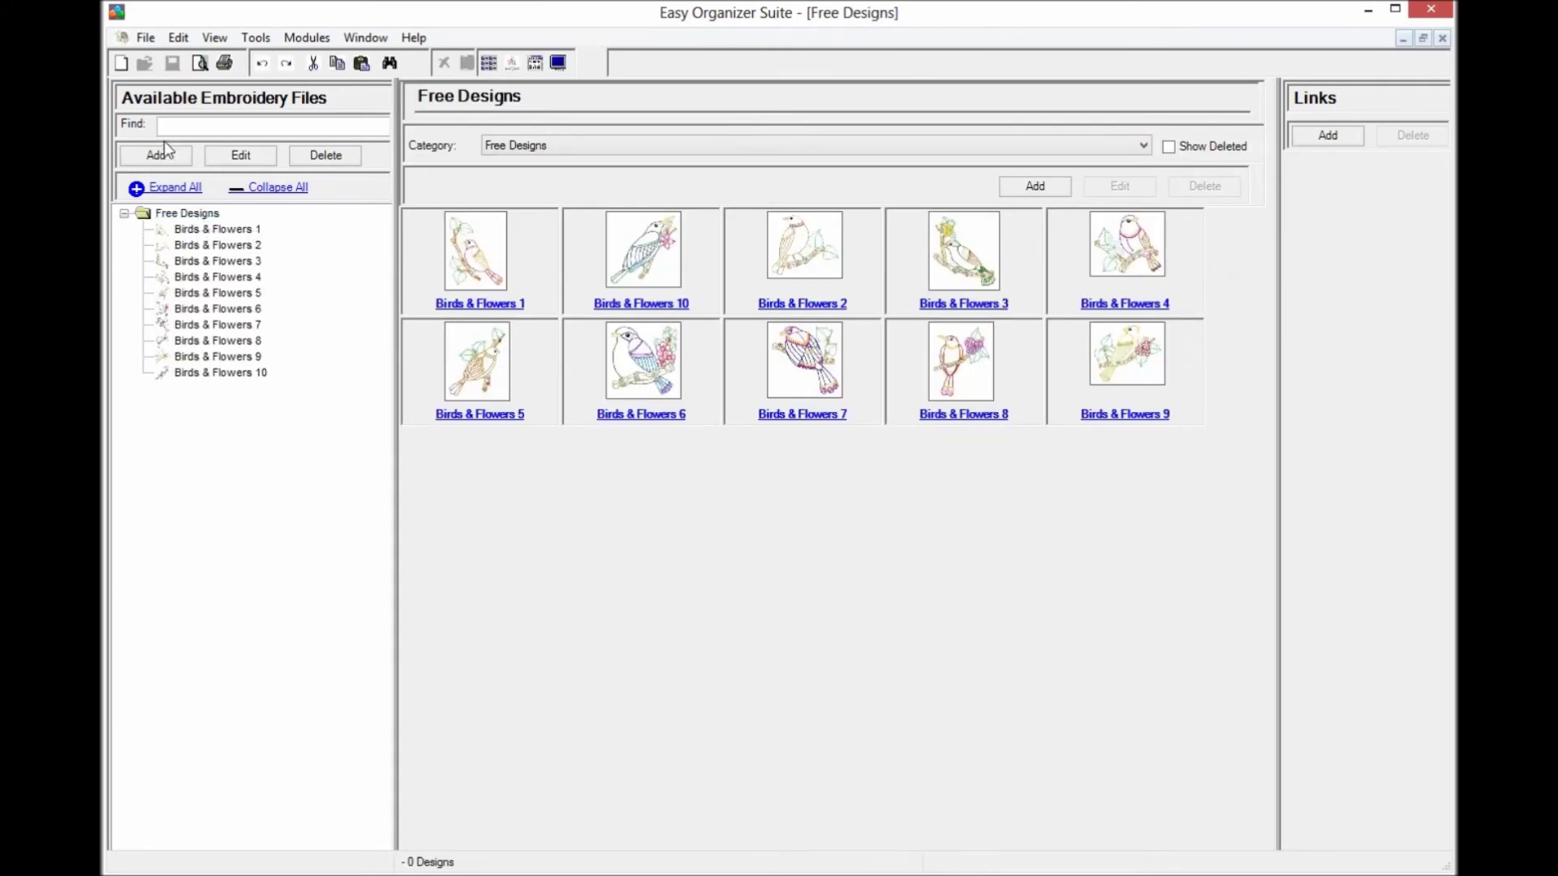
Import the cuddcrit2deer design from a single file with the Import Wizard.
left_click(156, 155)
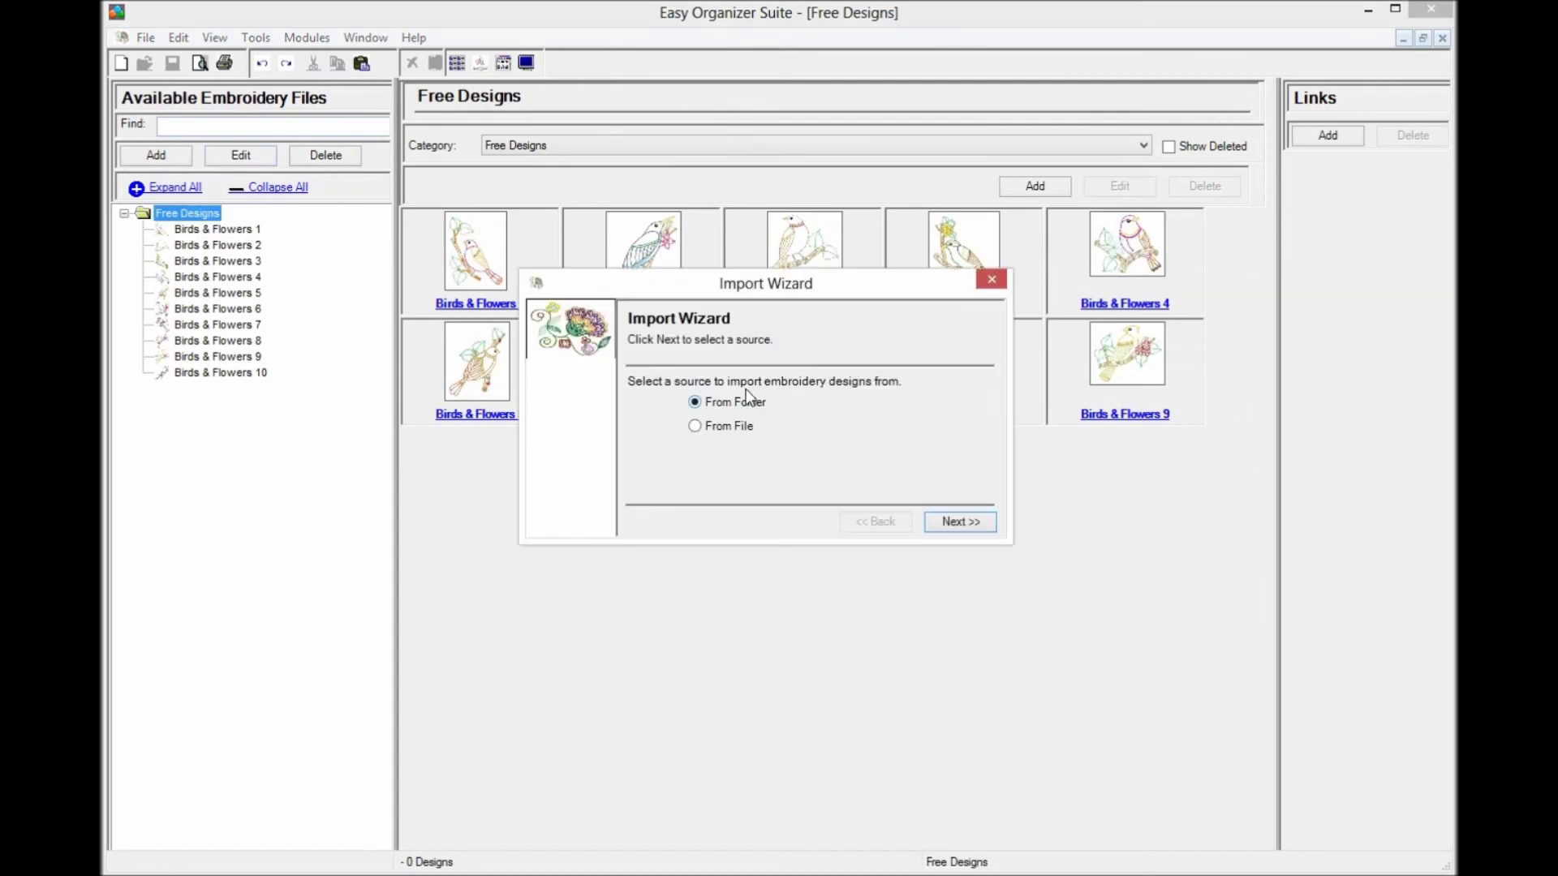
left_click(721, 425)
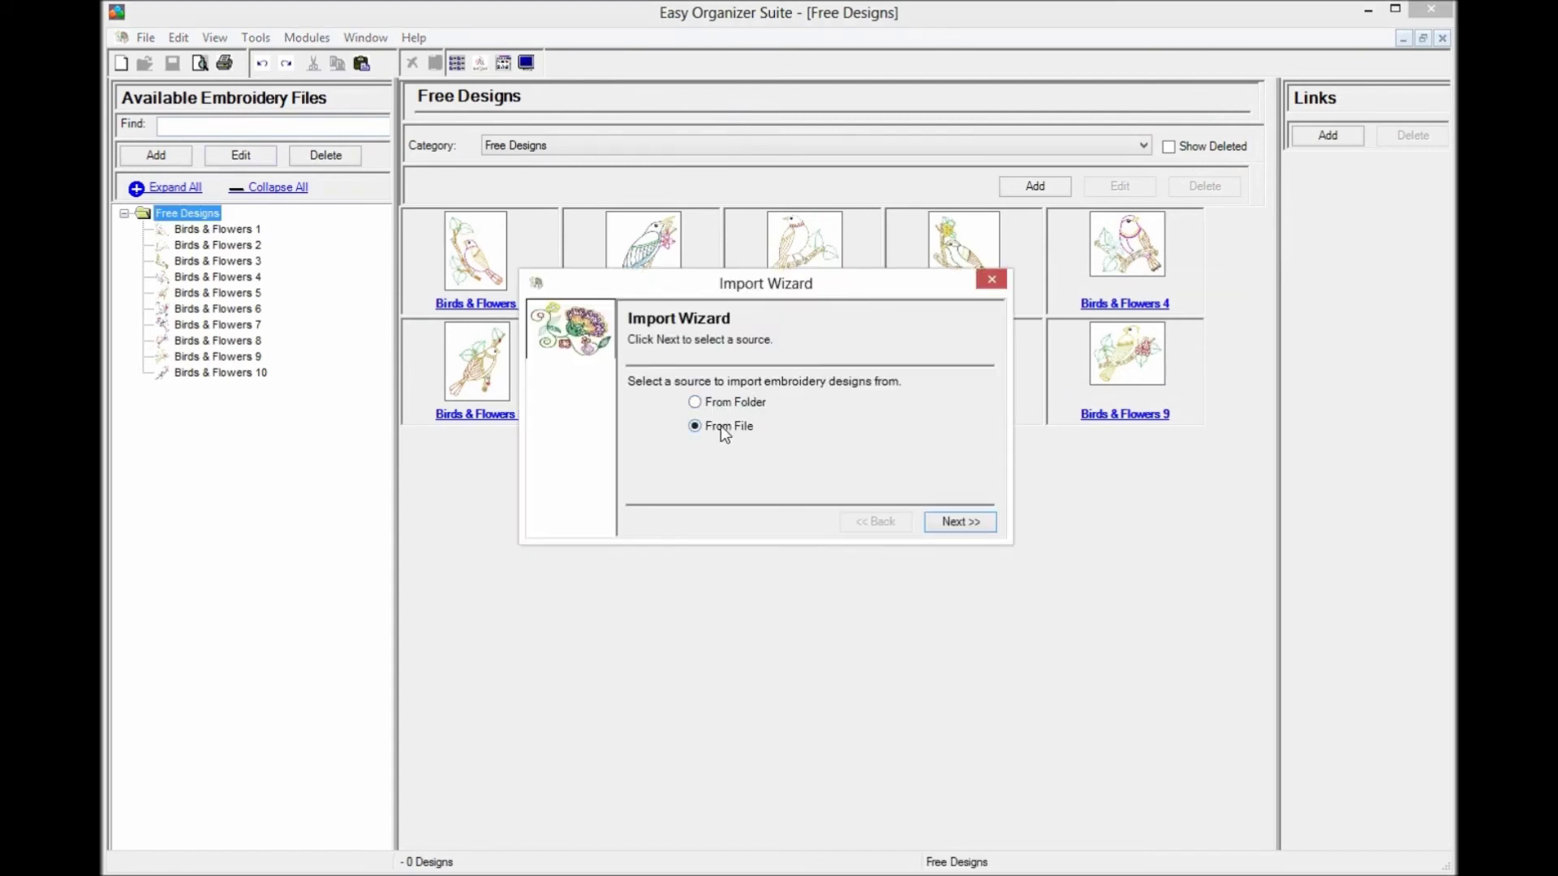
left_click(957, 524)
key("Return")
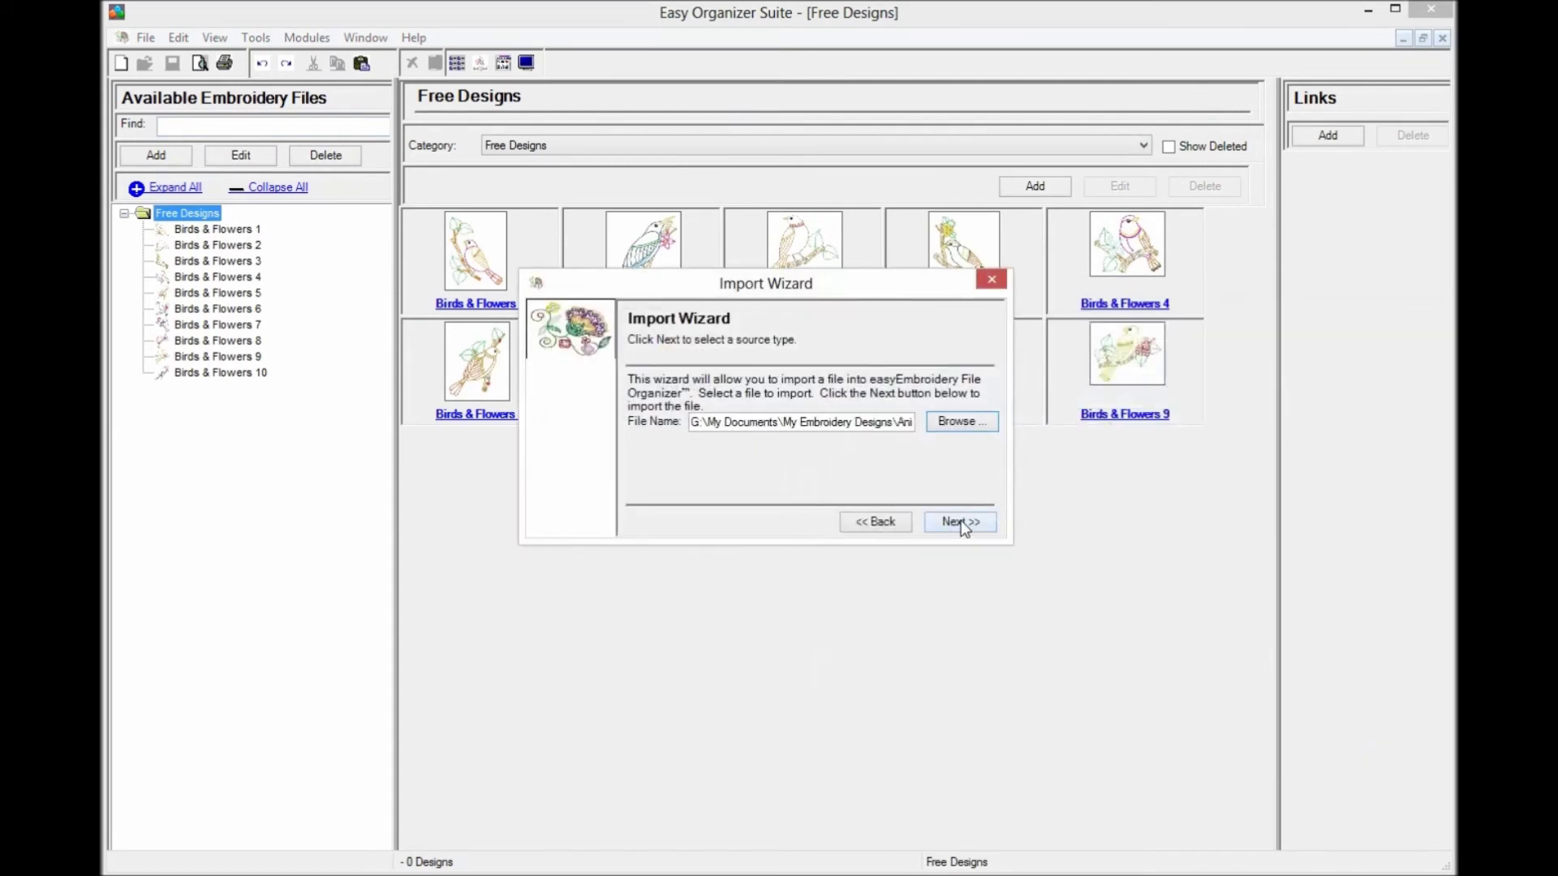
left_click(961, 522)
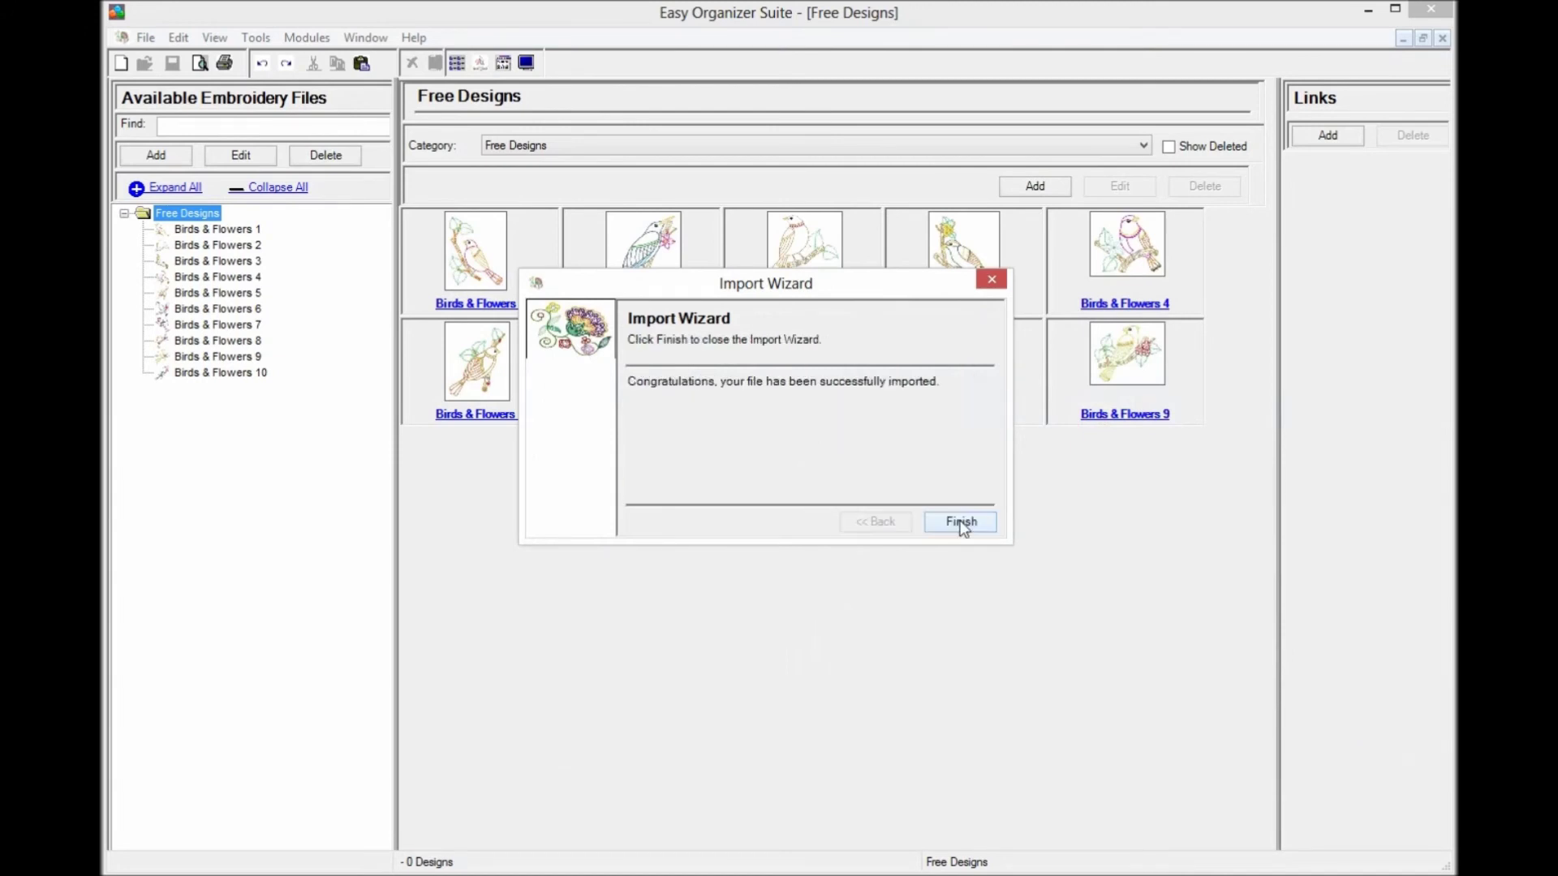
left_click(959, 522)
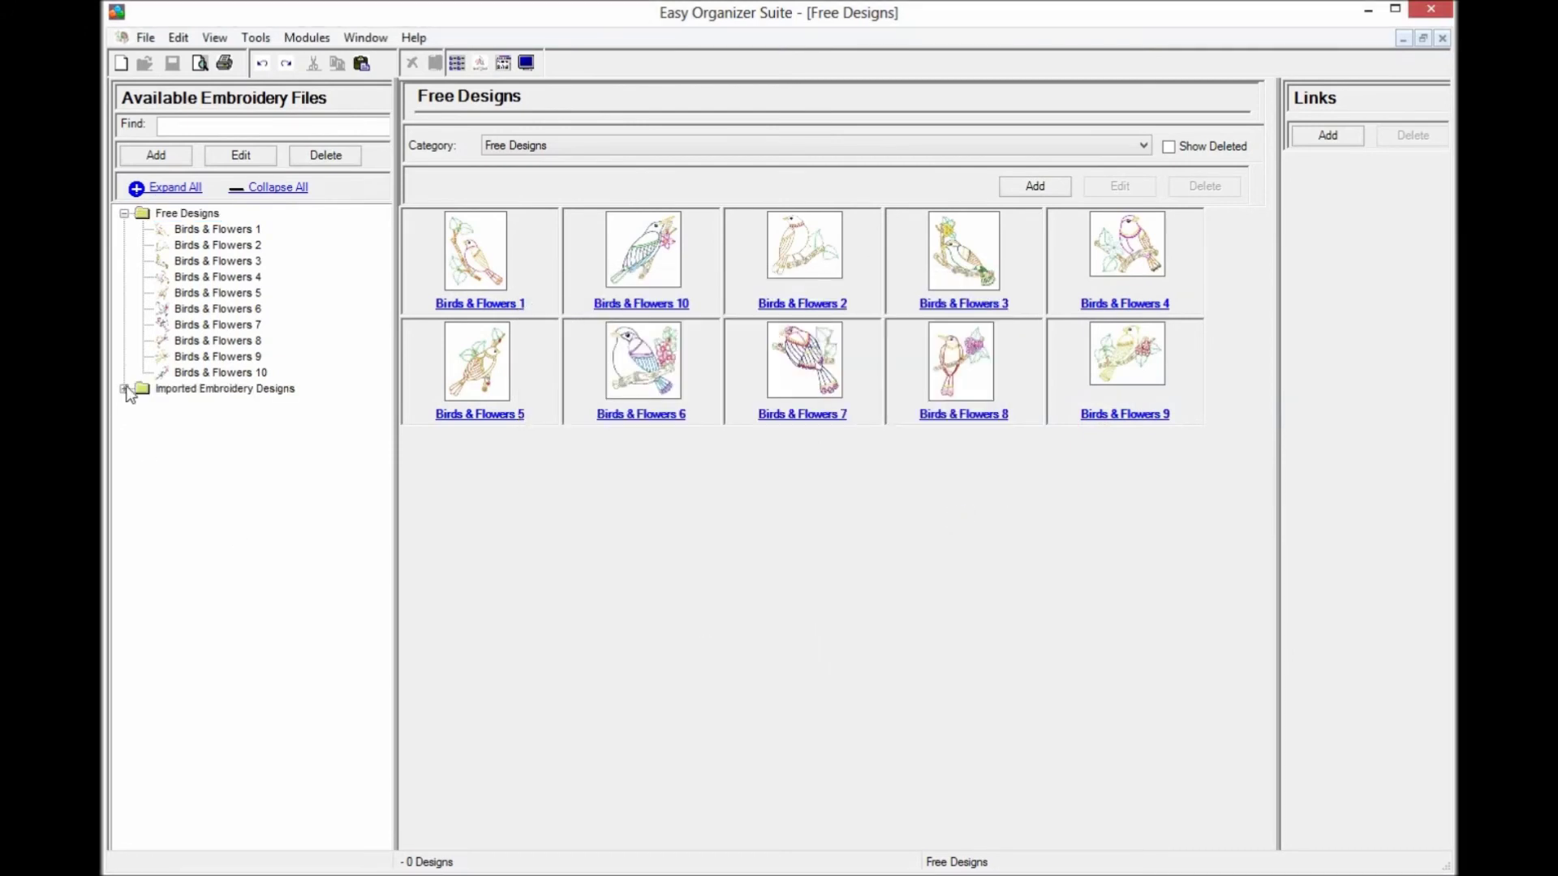
Show cuddcrit2deer's details (8982 stitches, 4.19 × 5.51 in) under Imported Embroidery Designs.
left_click(124, 388)
left_click(203, 408)
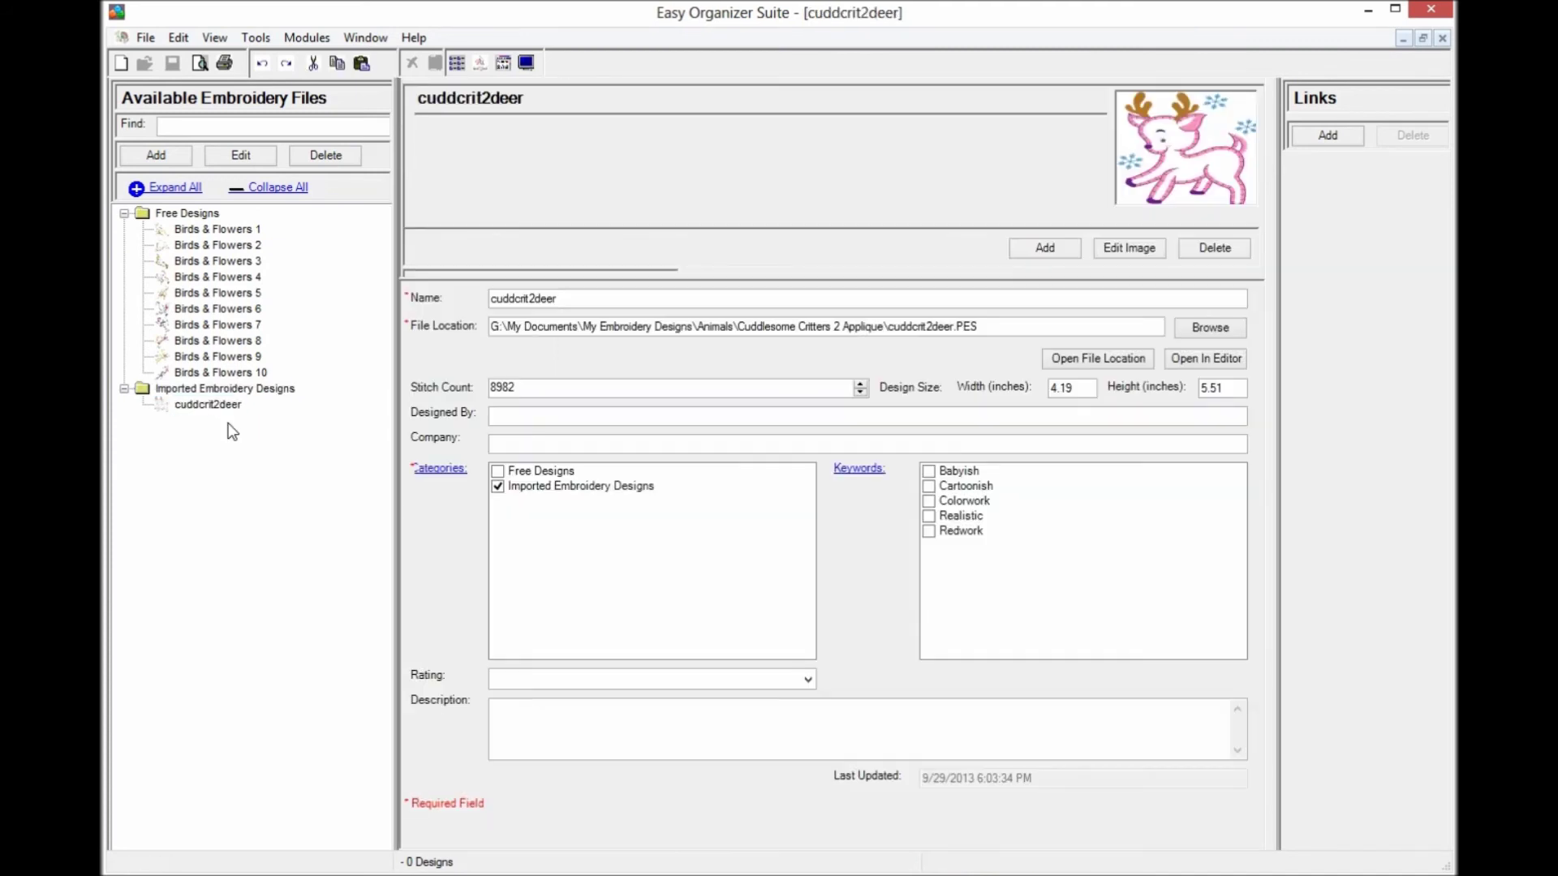
left_click(256, 37)
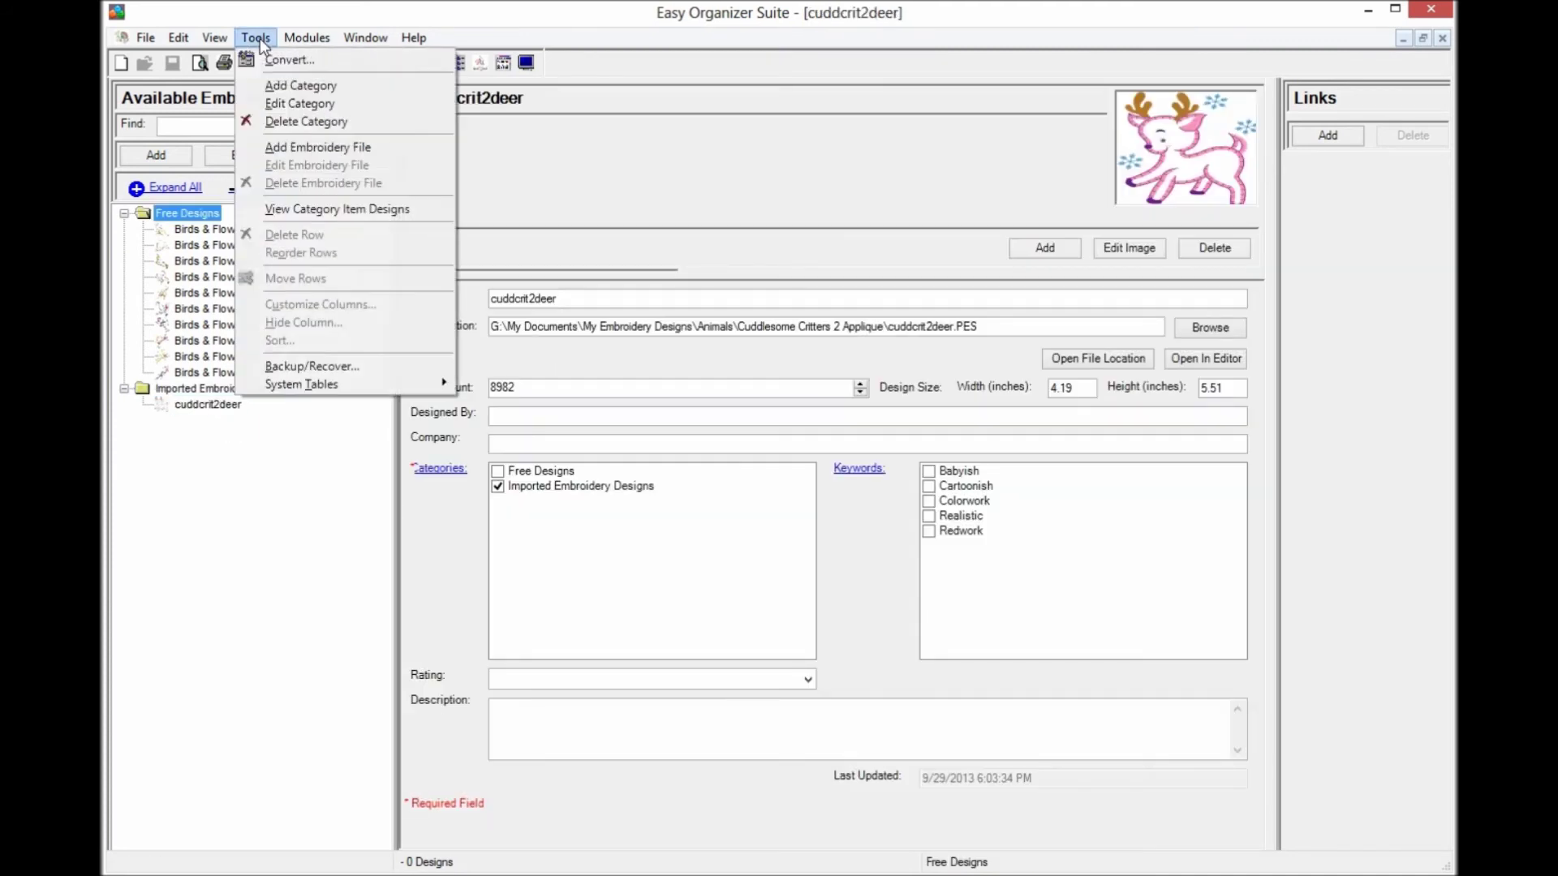
Choose belle.pes as the single file to convert in the Convert Wizard.
left_click(368, 60)
left_click(748, 436)
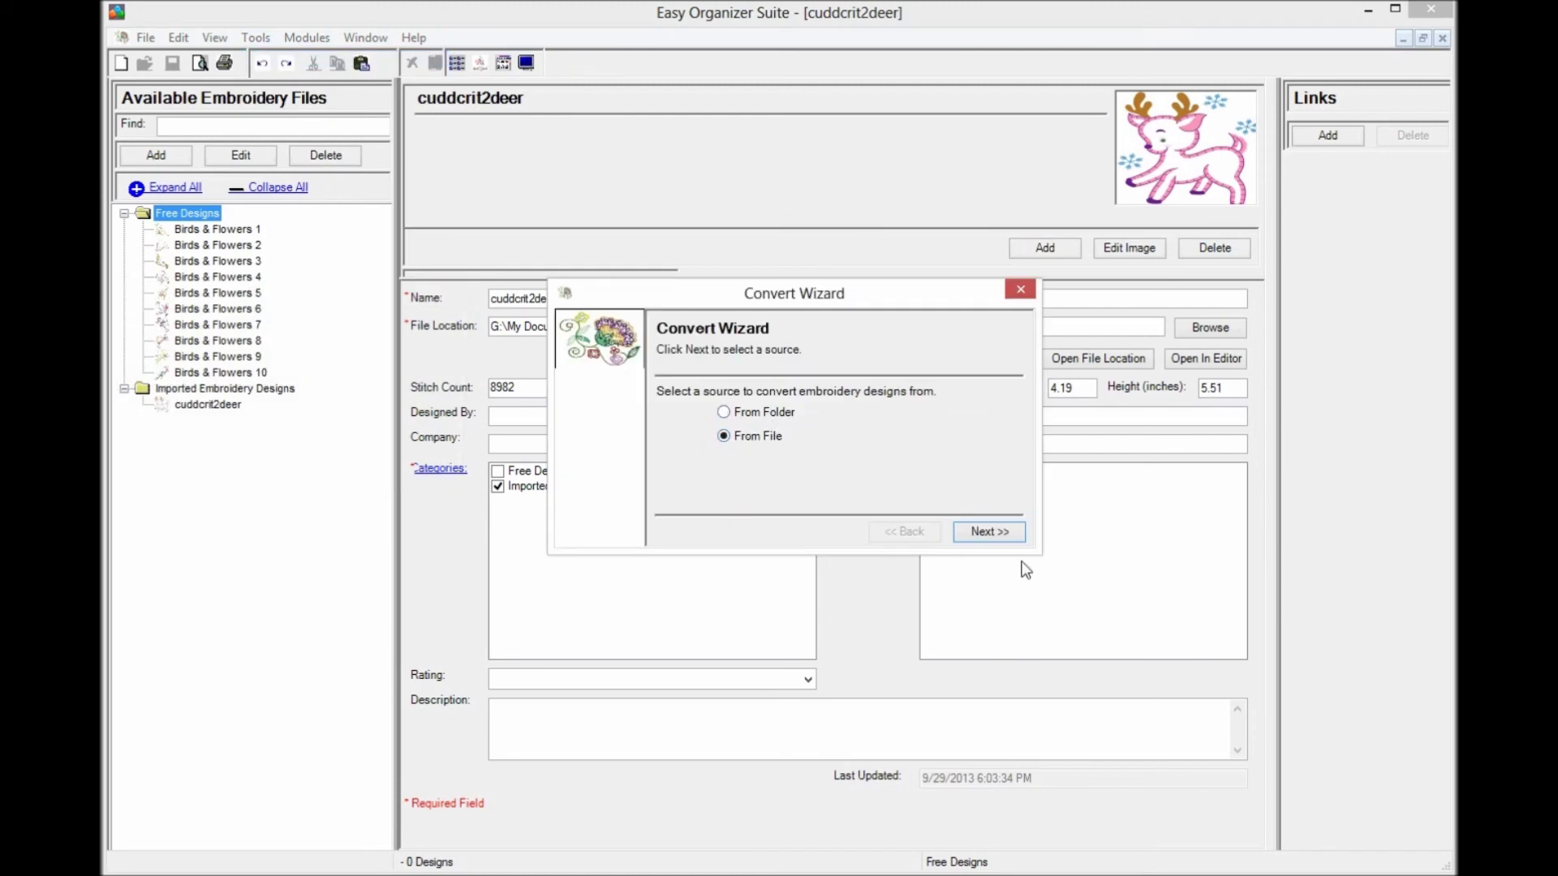
left_click(989, 533)
left_click(982, 433)
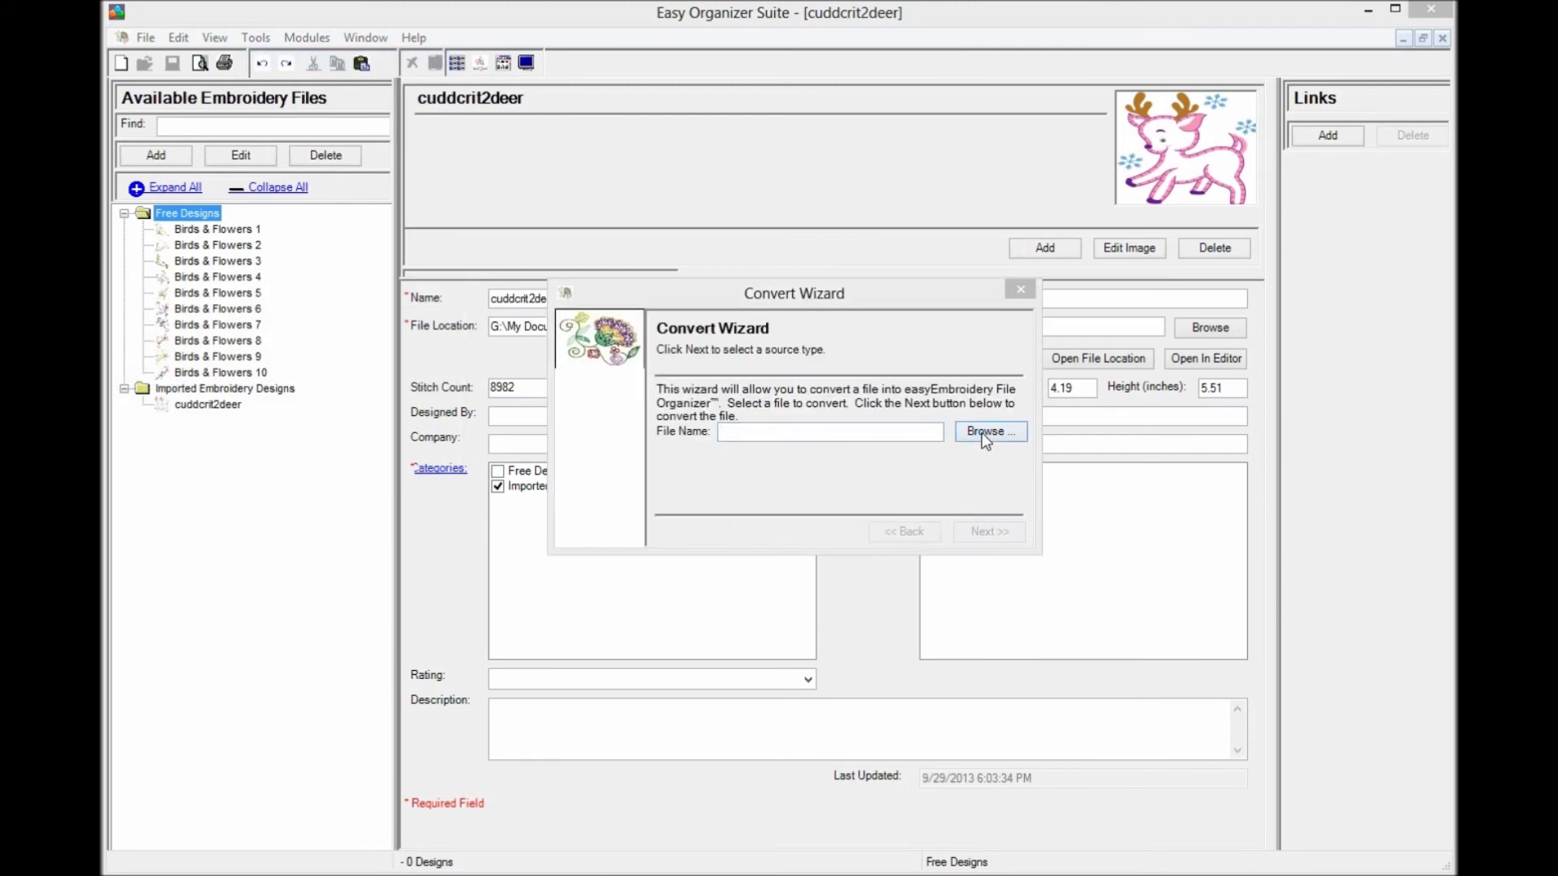
left_click(922, 493)
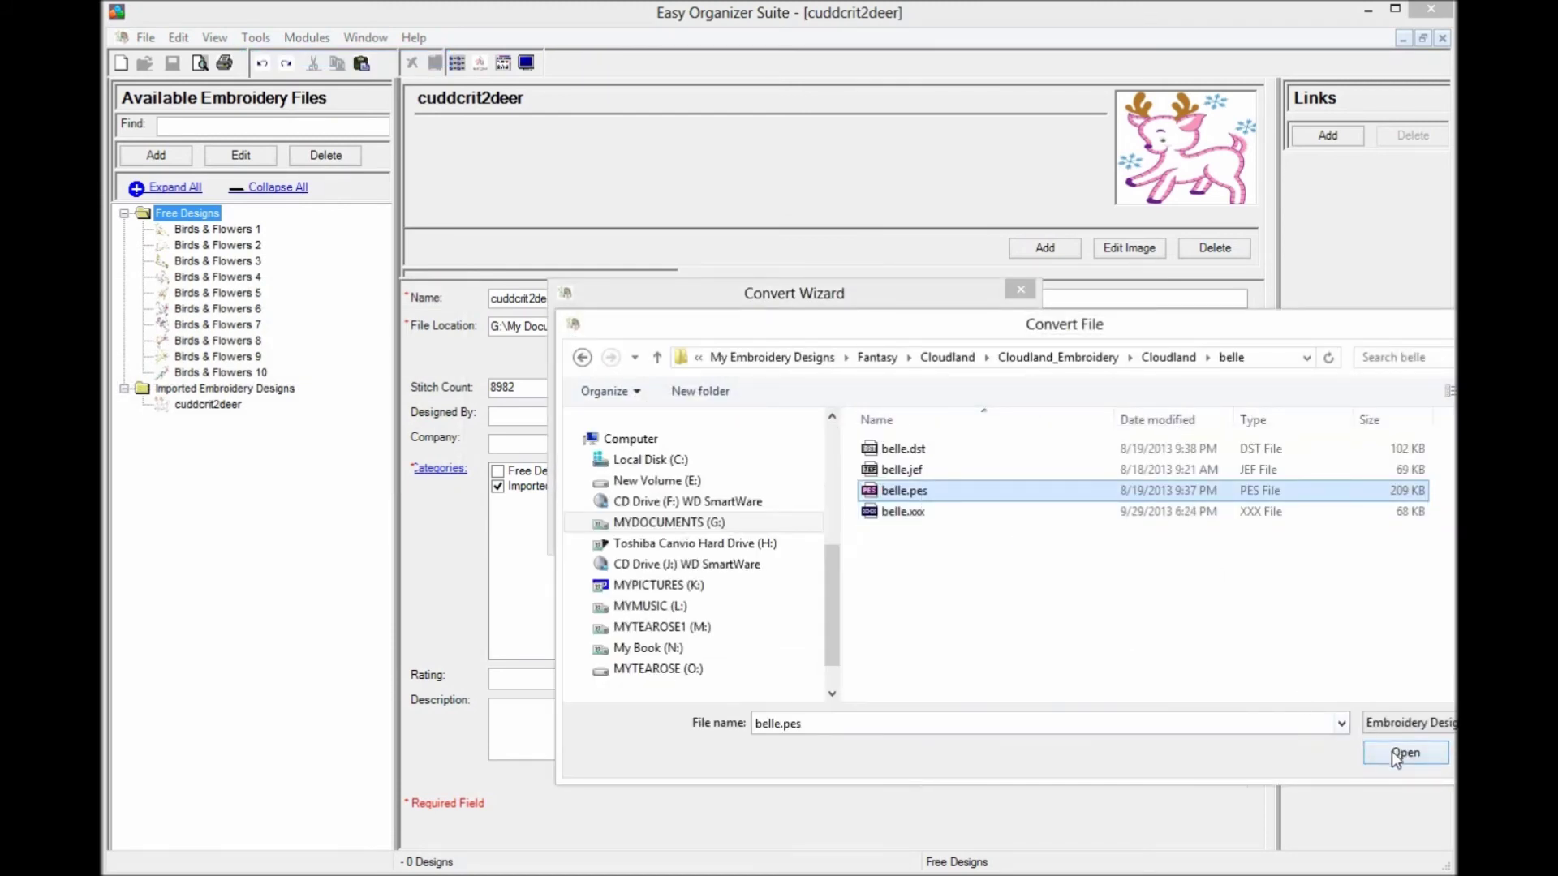
left_click(1392, 754)
Exclude PCS and SEW, keeping JEF, XXX and DST, and start the conversion.
left_click(987, 533)
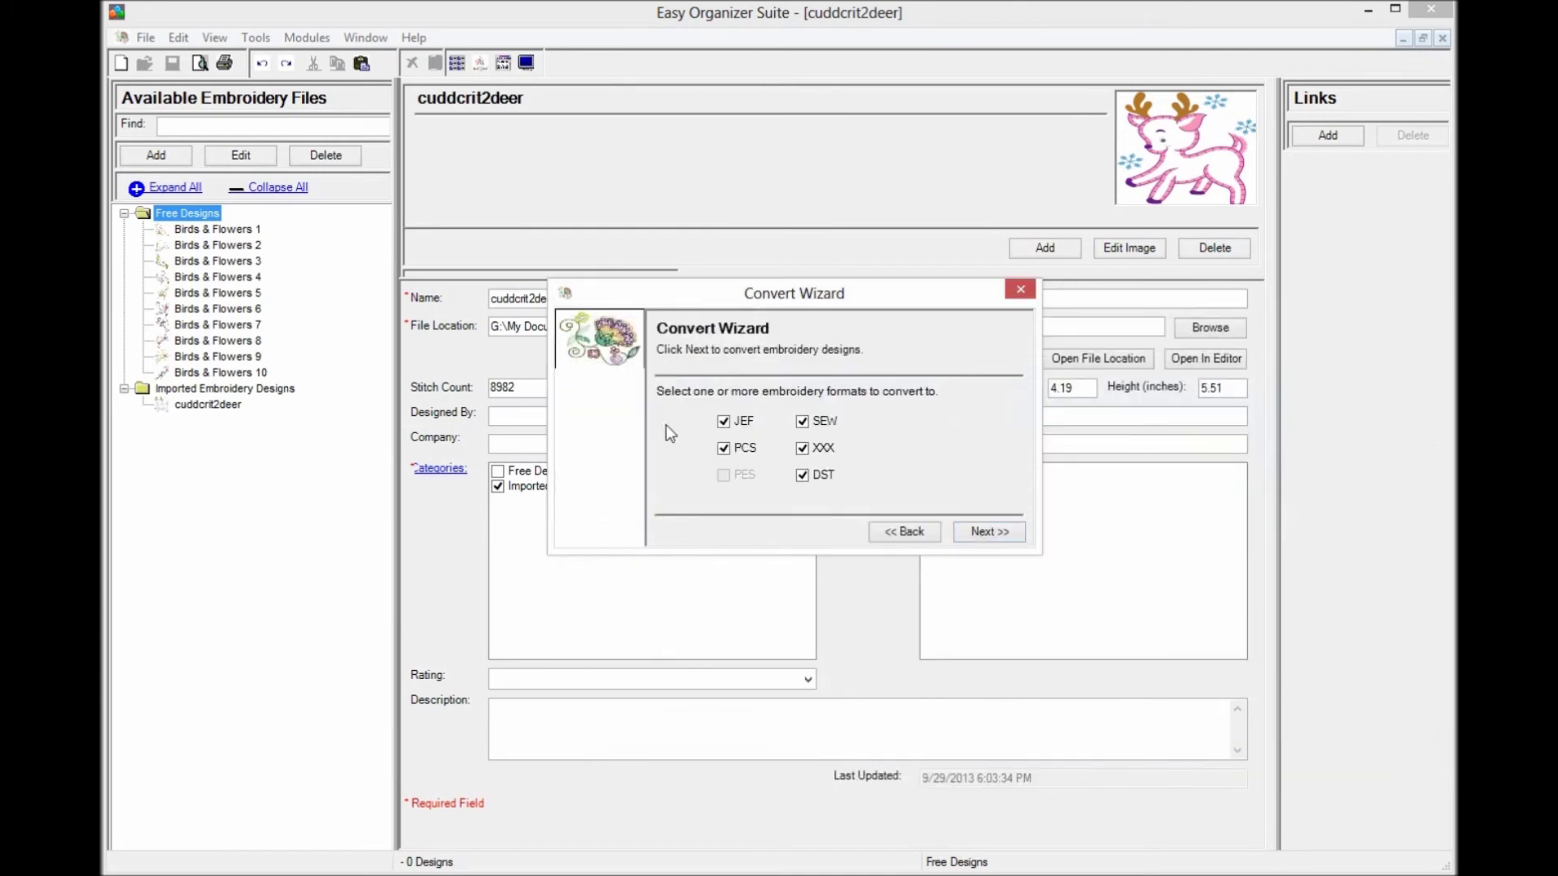
left_click(723, 448)
left_click(802, 422)
left_click(987, 532)
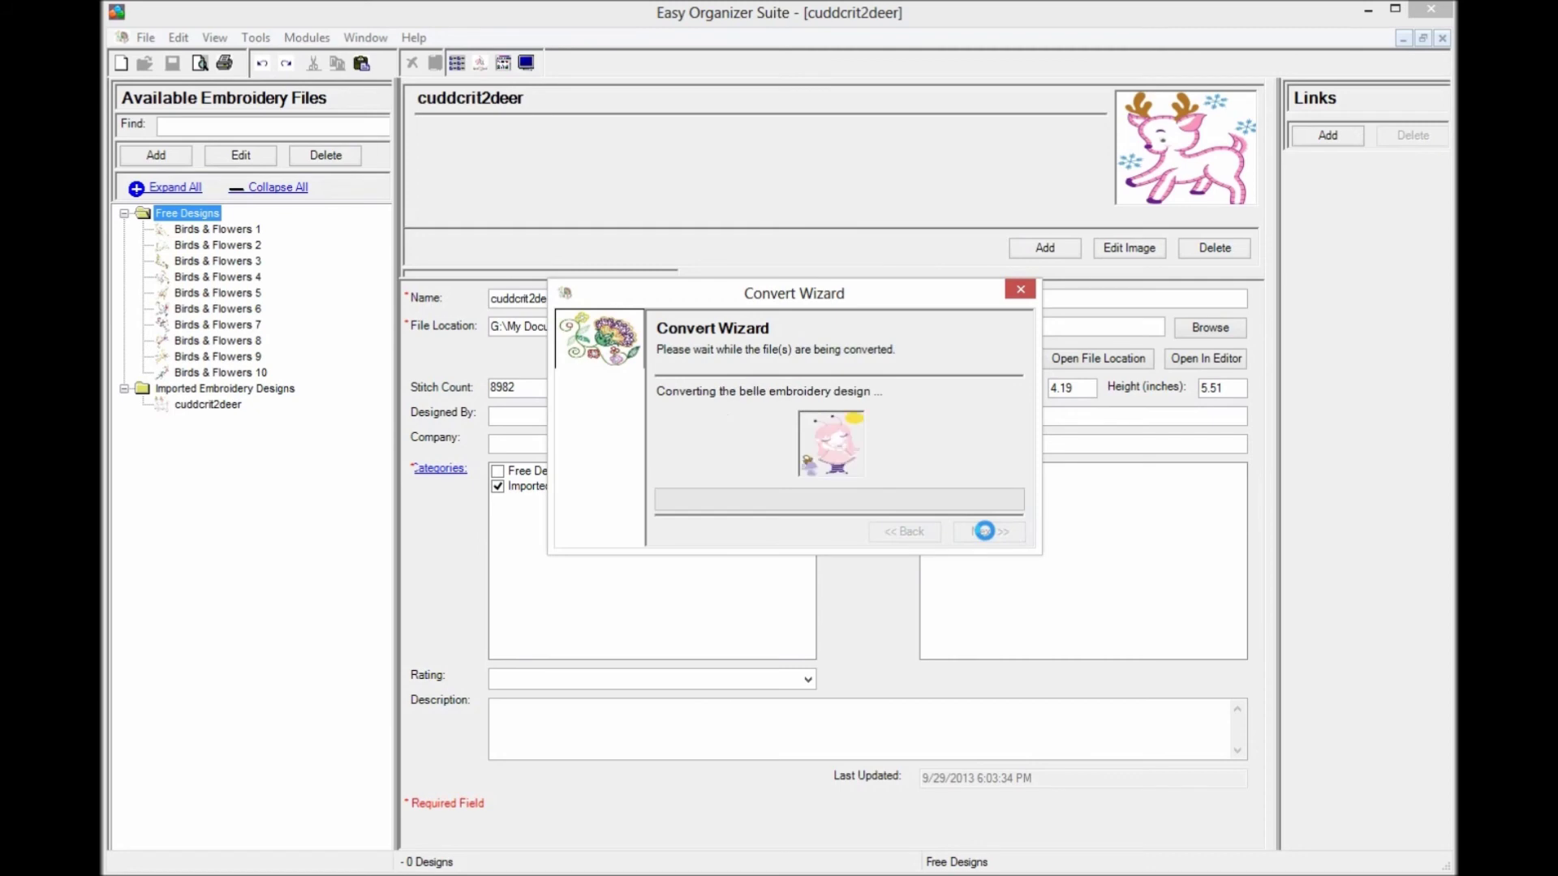